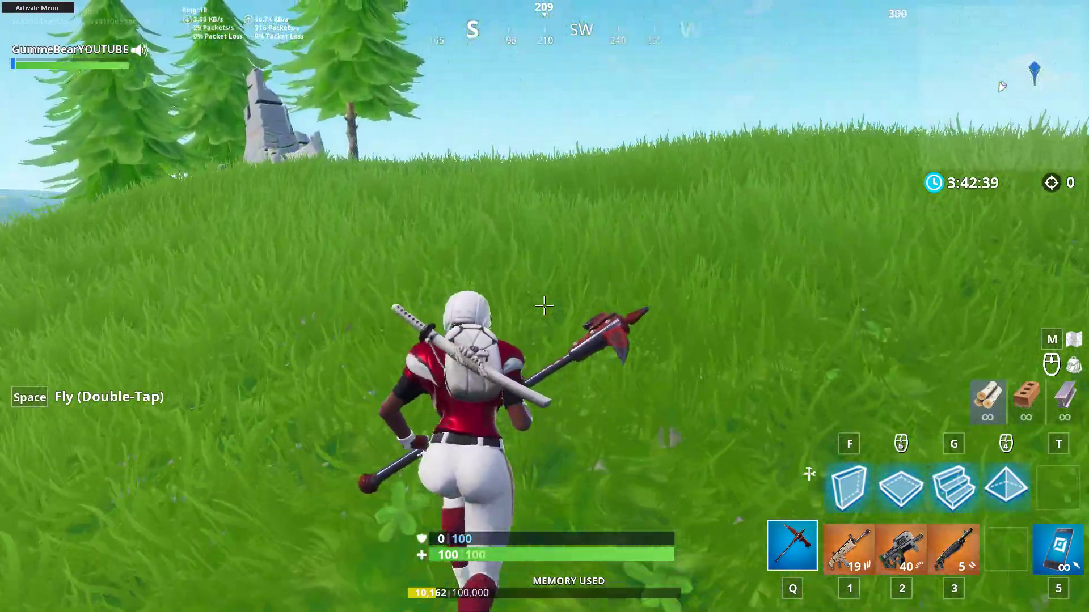
- Check the island map in Fortnite, then leave the game for the Overlay_Engine.zip page in Chrome
key("m")
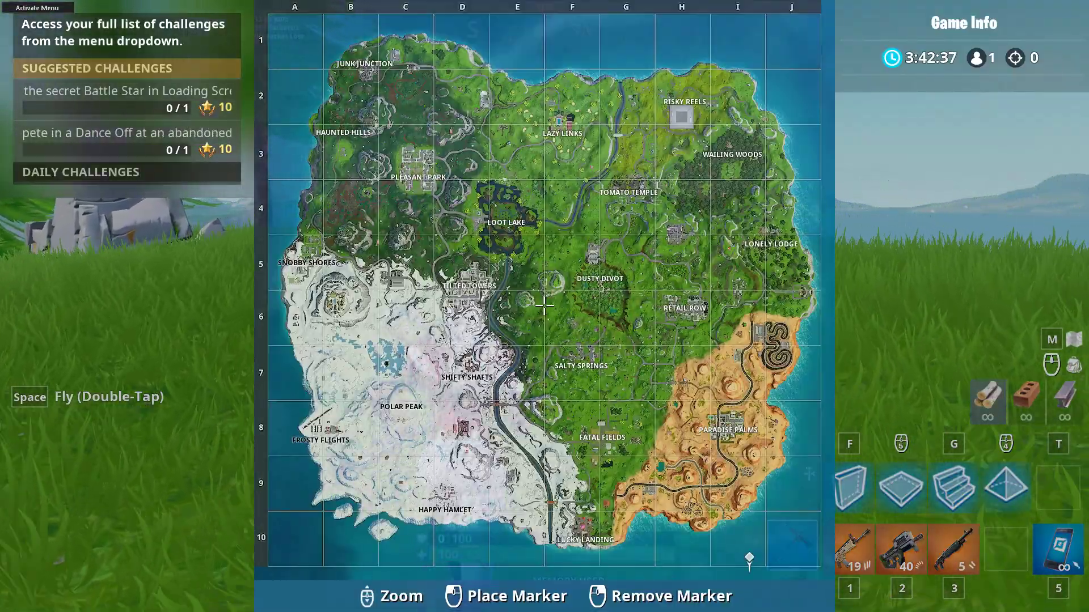
key("m")
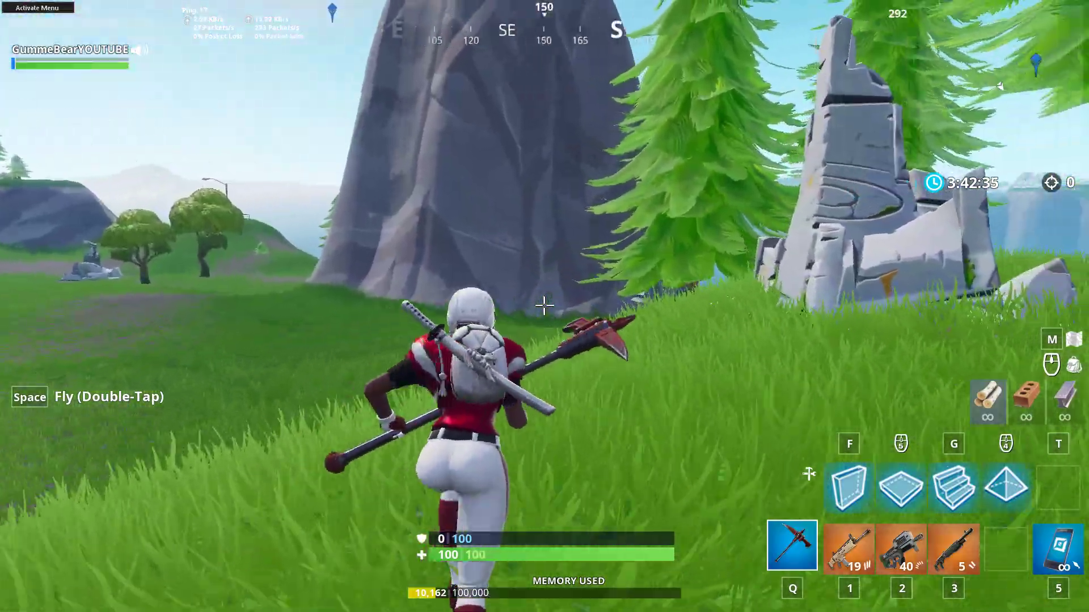
key("m")
key("m")
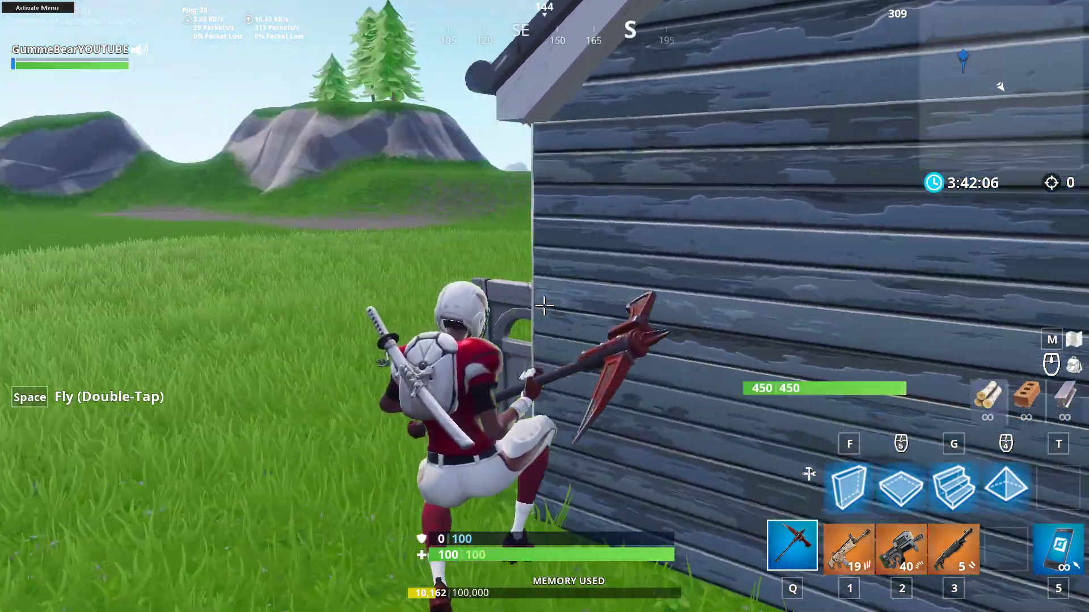
key("Escape")
key("alt+Tab")
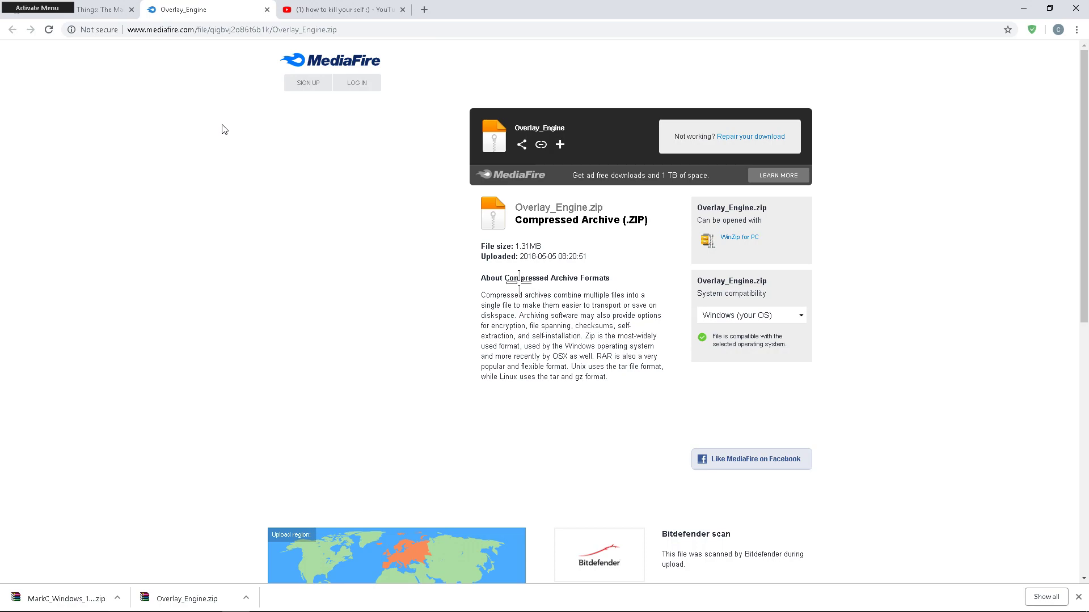
- Reload the MediaFire Overlay_Engine.zip page, then switch to the Windows Mouse Things MarkC fix post
left_click(344, 32)
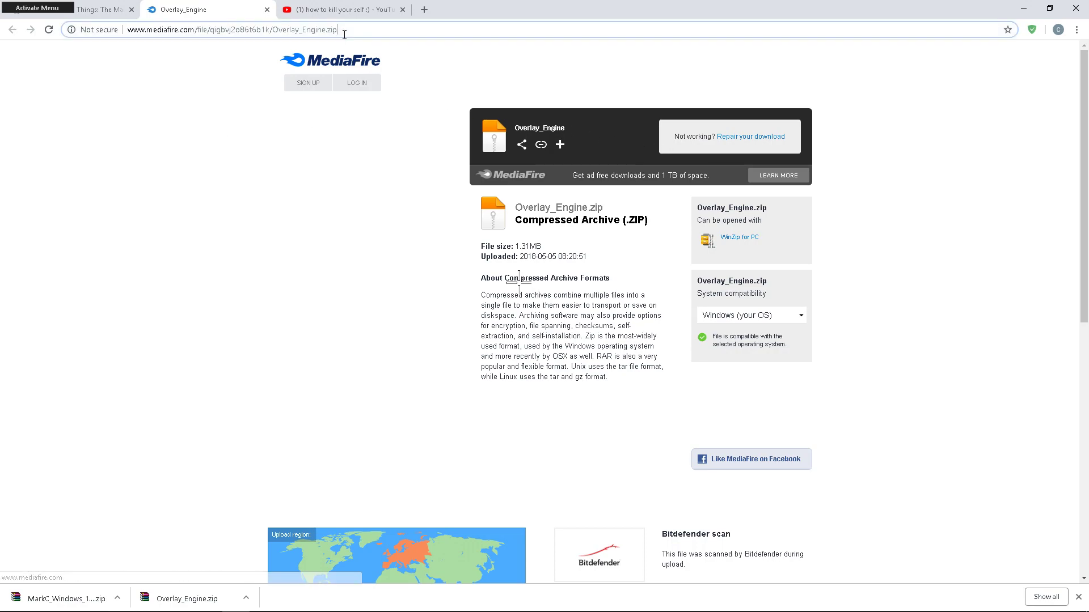
key("Return")
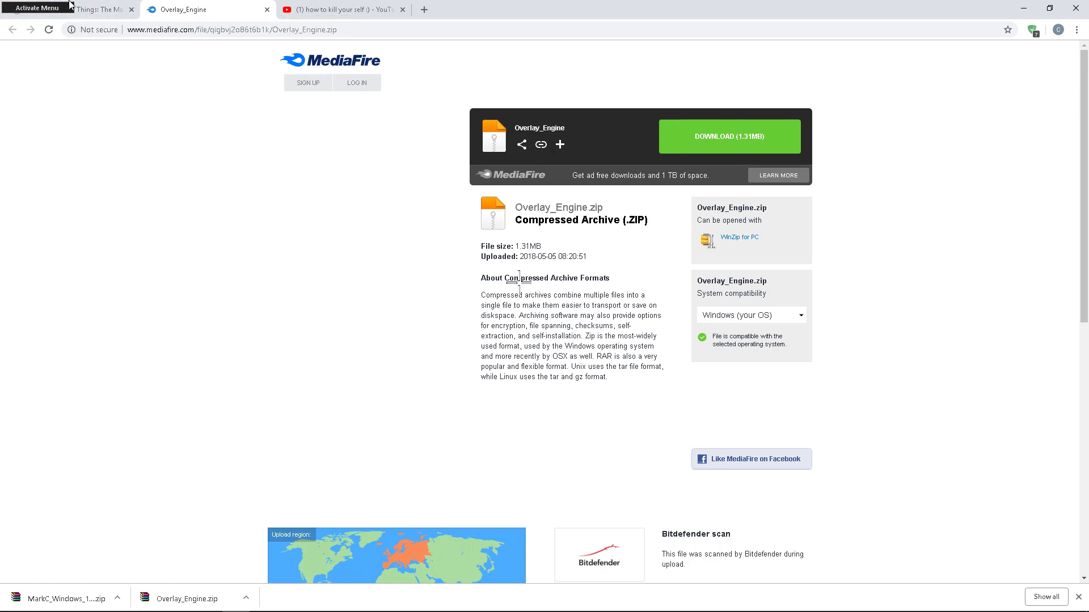
left_click(89, 11)
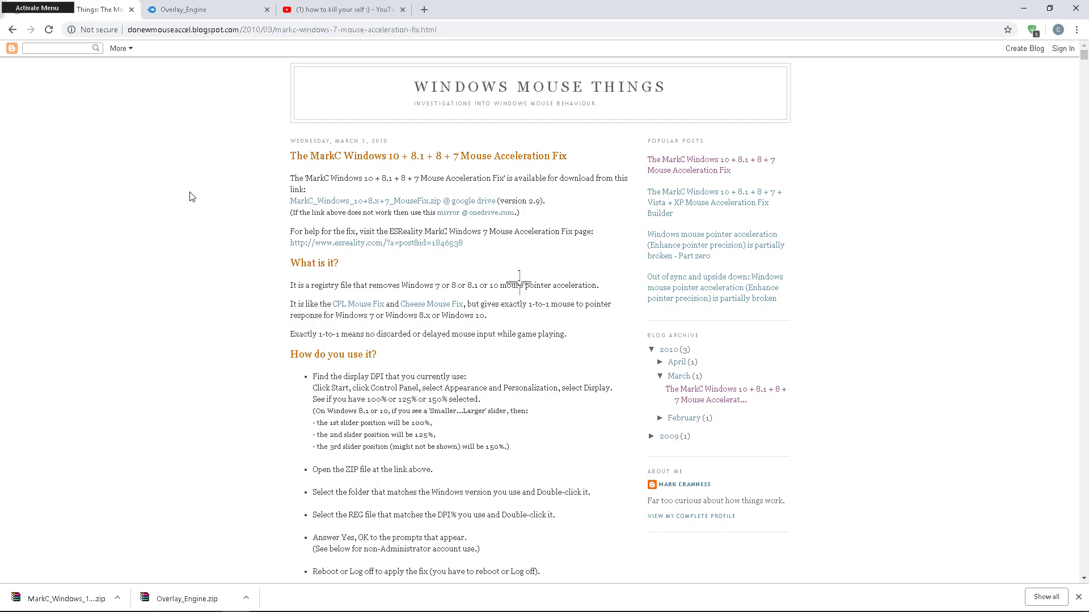
- Return to the MediaFire Overlay_Engine.zip download tab in Chrome
left_click(193, 9)
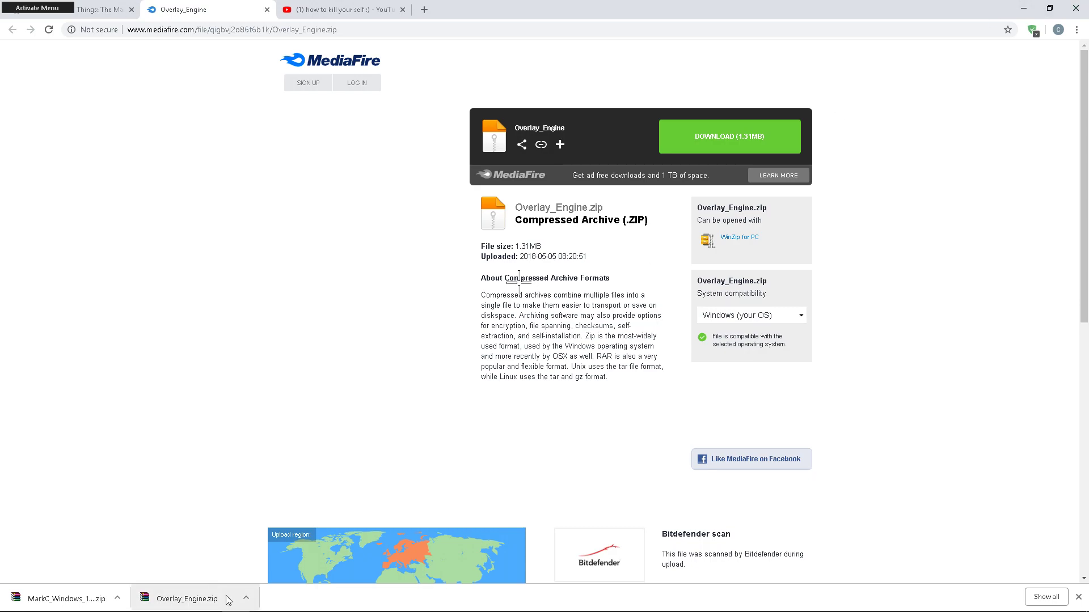
- Show the downloaded Overlay_Engine.zip in its folder and place the archive on the desktop
left_click(246, 602)
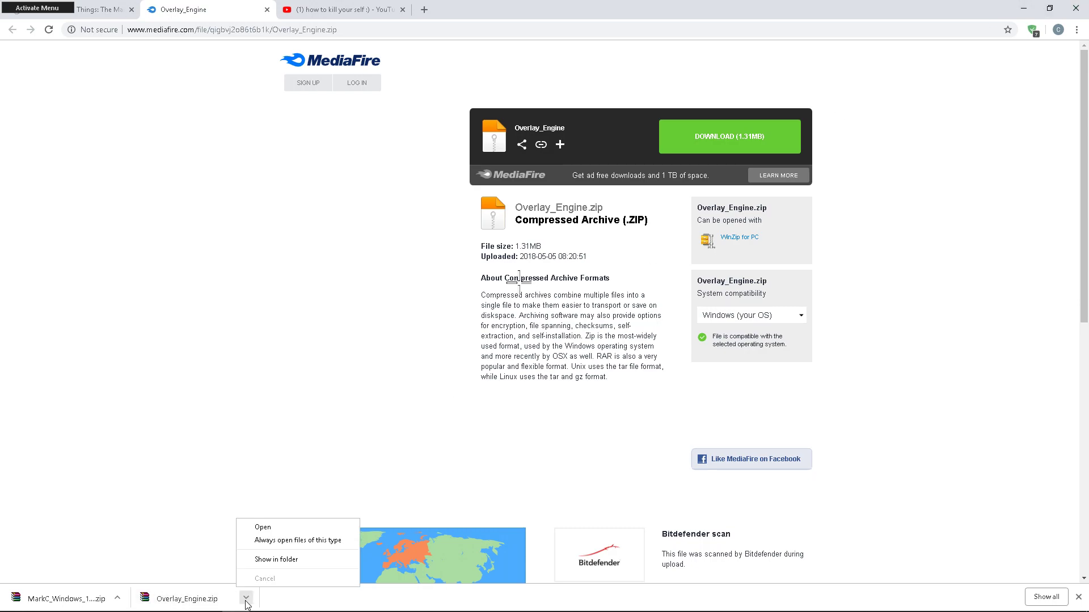
left_click(275, 560)
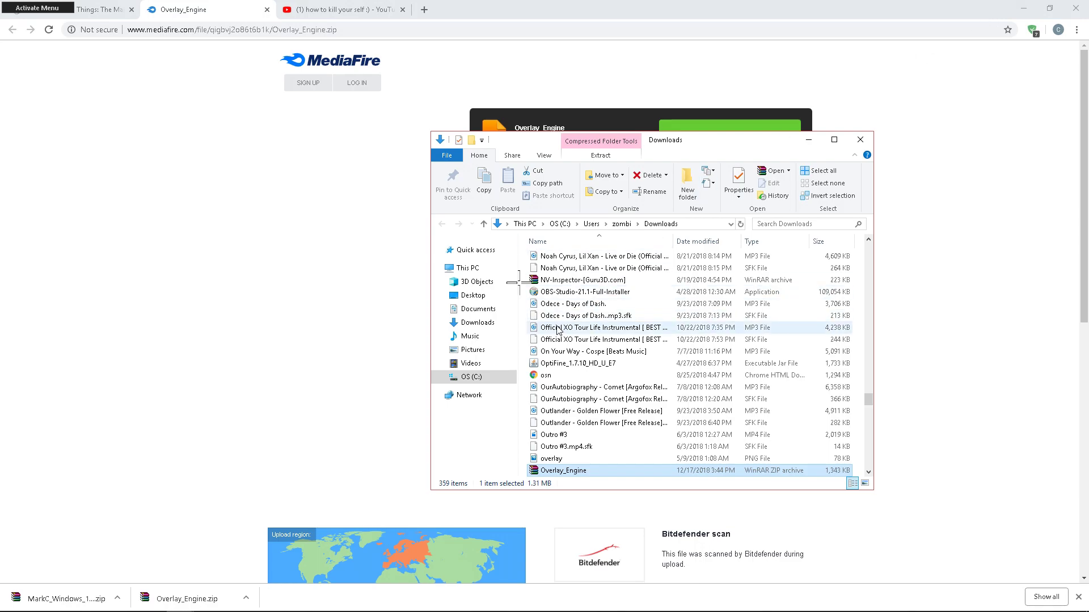
left_click(1023, 9)
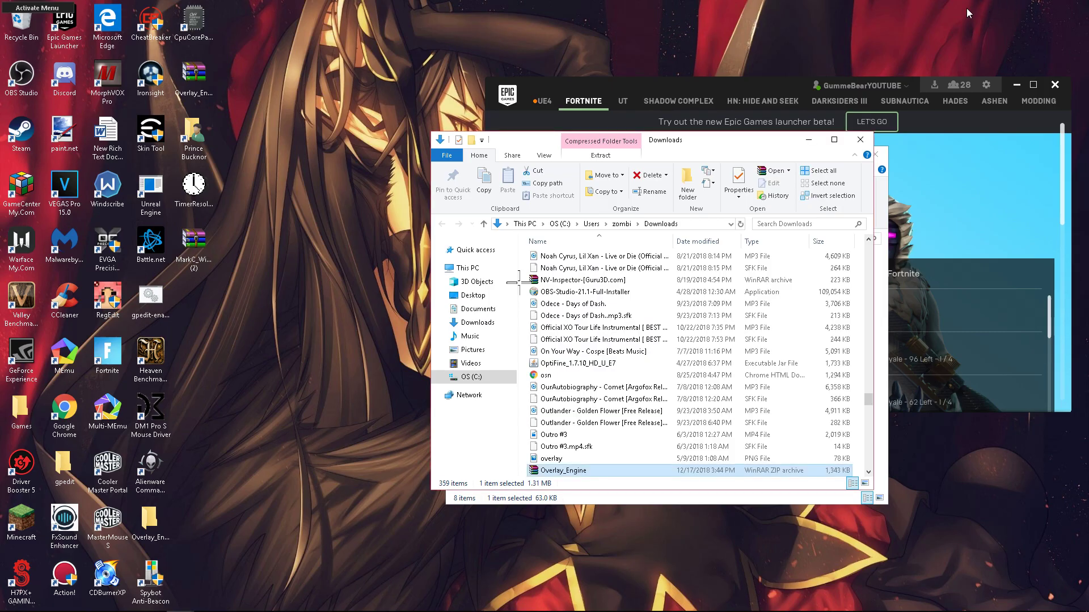
left_click(244, 119)
left_click_drag(194, 76, 181, 304)
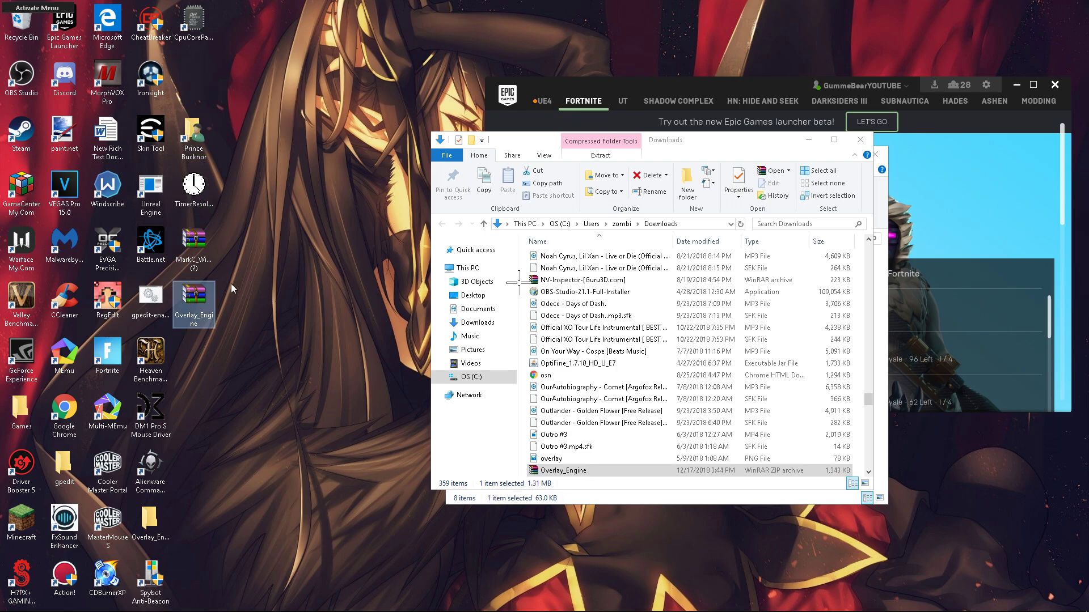
- Extract the archive to an Overlay_Engine folder and place that folder beside it
right_click(195, 302)
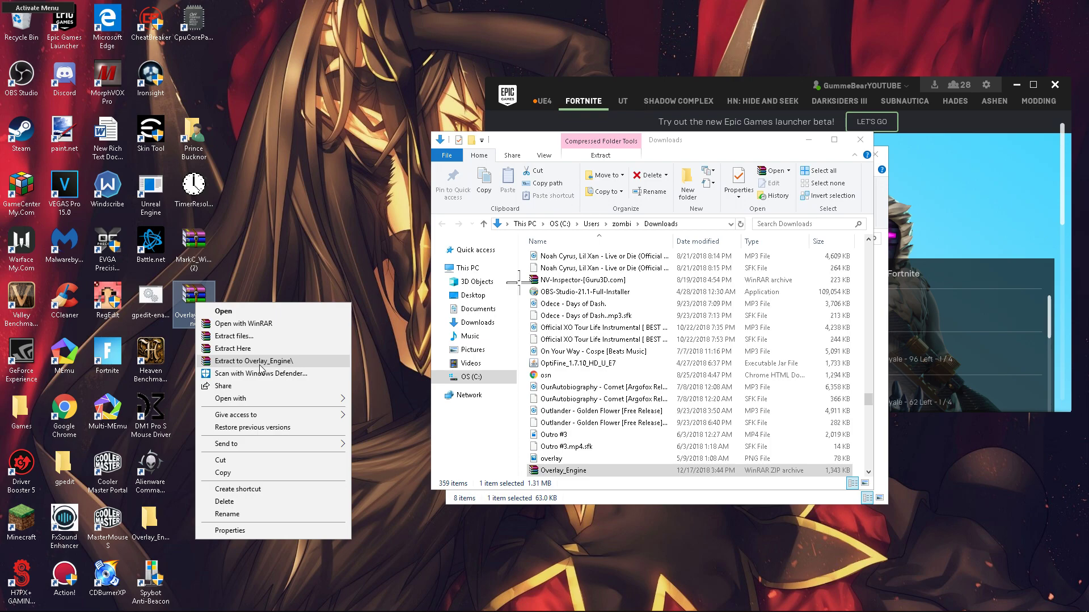
left_click(223, 250)
left_click_drag(146, 518, 206, 363)
left_click(197, 307)
right_click(197, 306)
left_click(204, 387)
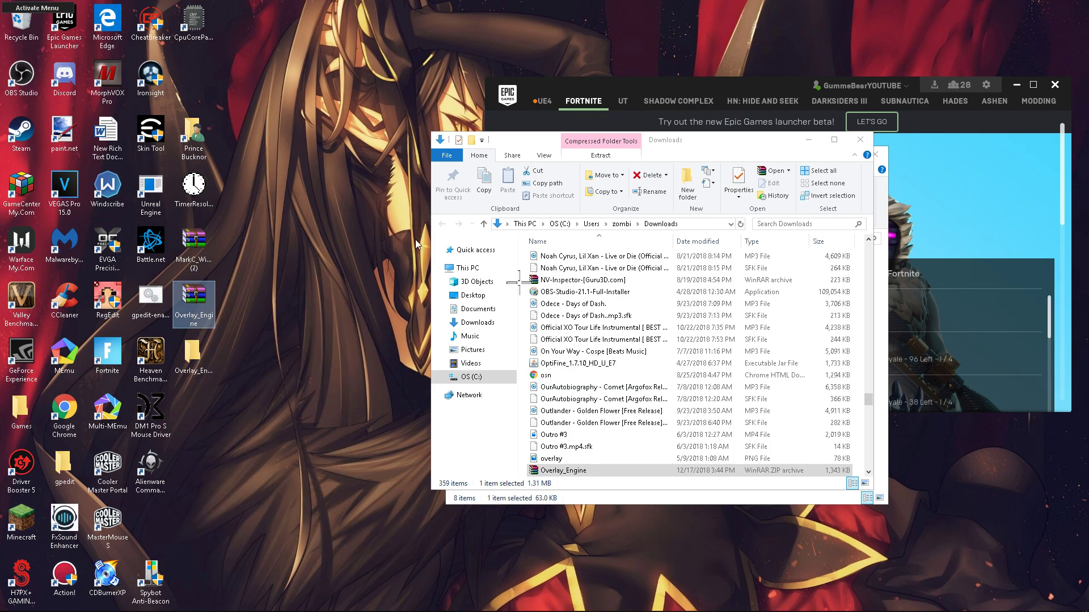
- Open the nested Overlay_Engine folders down to Overlay Engine and launch OverlayTool
double_click(212, 357)
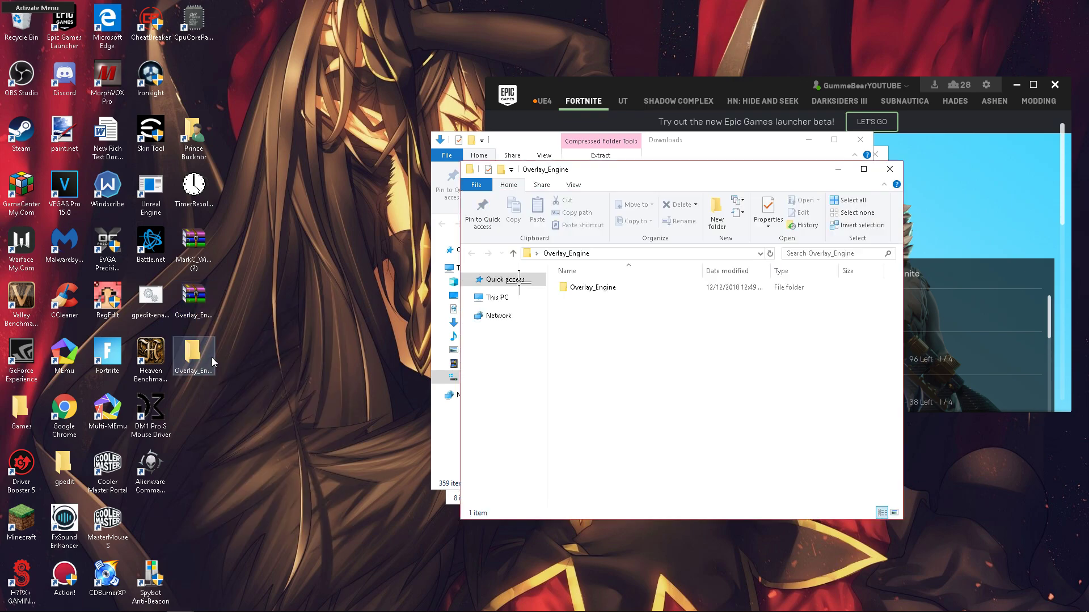
double_click(620, 288)
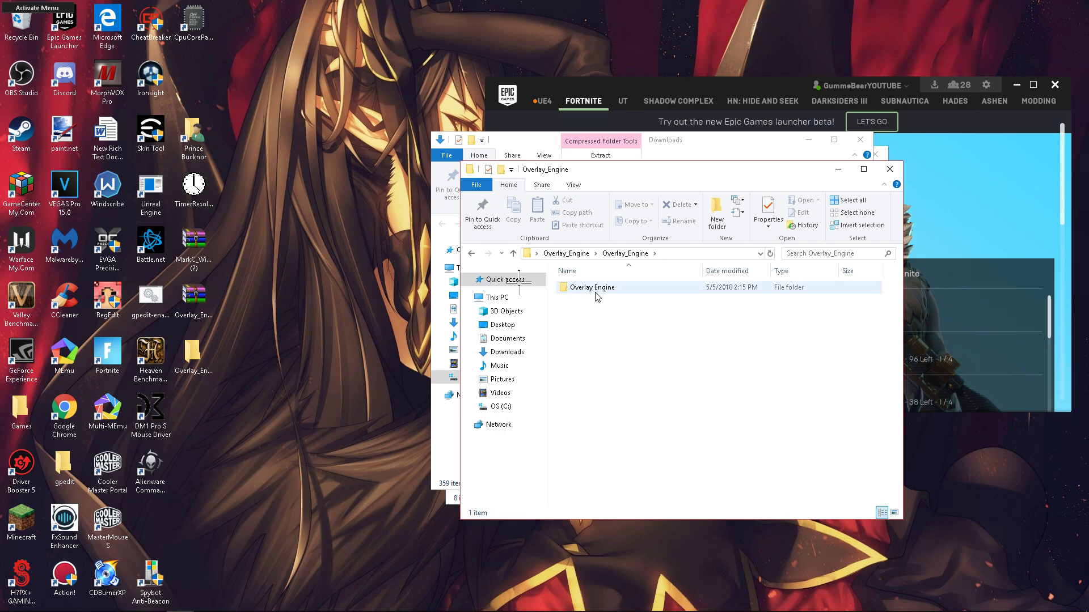
double_click(592, 288)
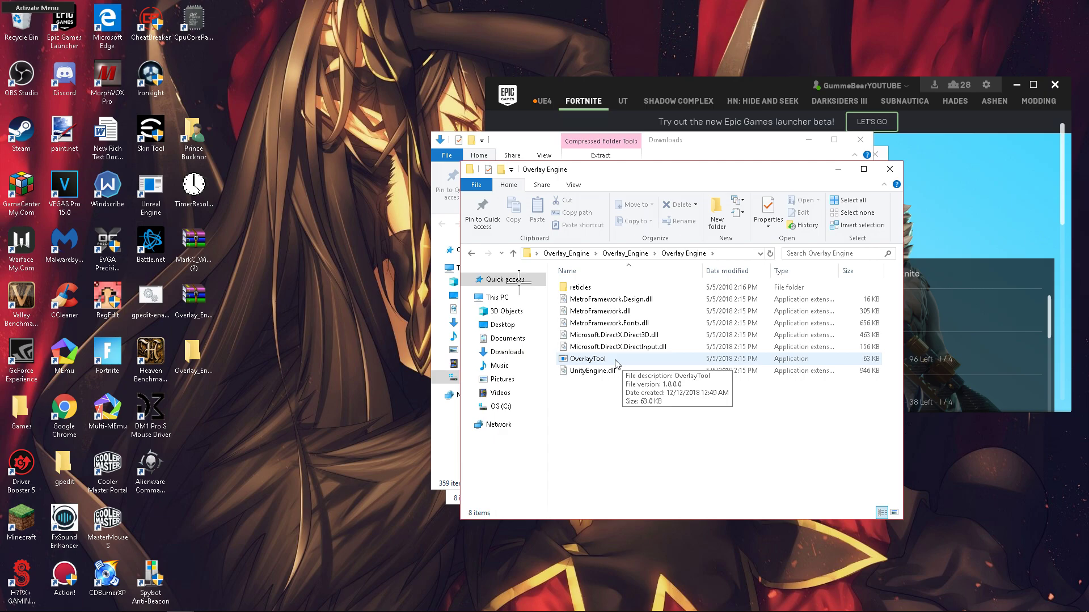
double_click(617, 364)
- Close the running overlay instance, relaunch OverlayTool, and return to Fortnite
mouse_move(427, 609)
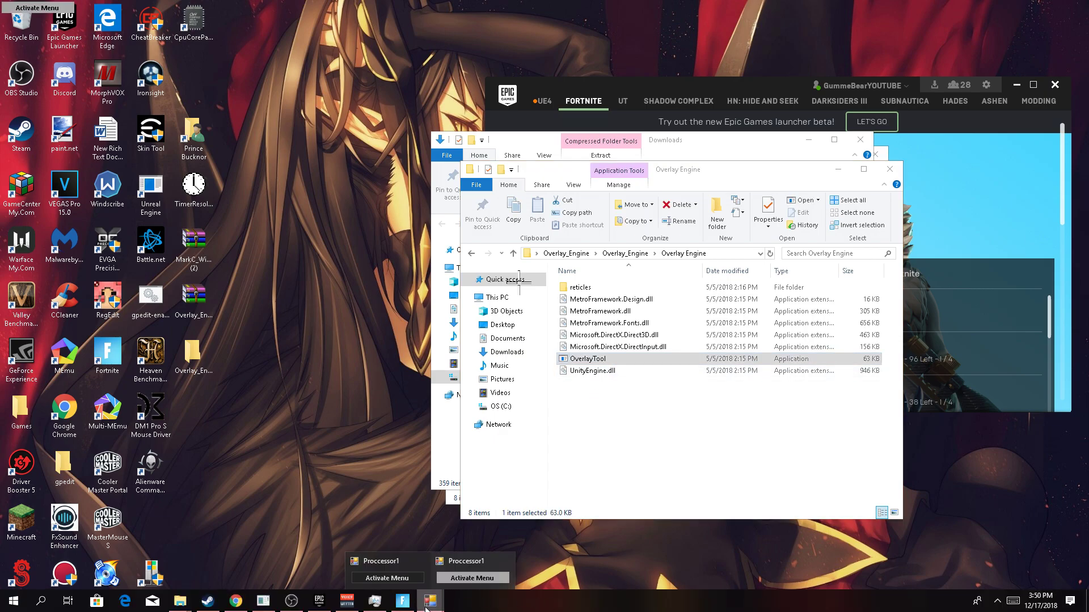
left_click(505, 561)
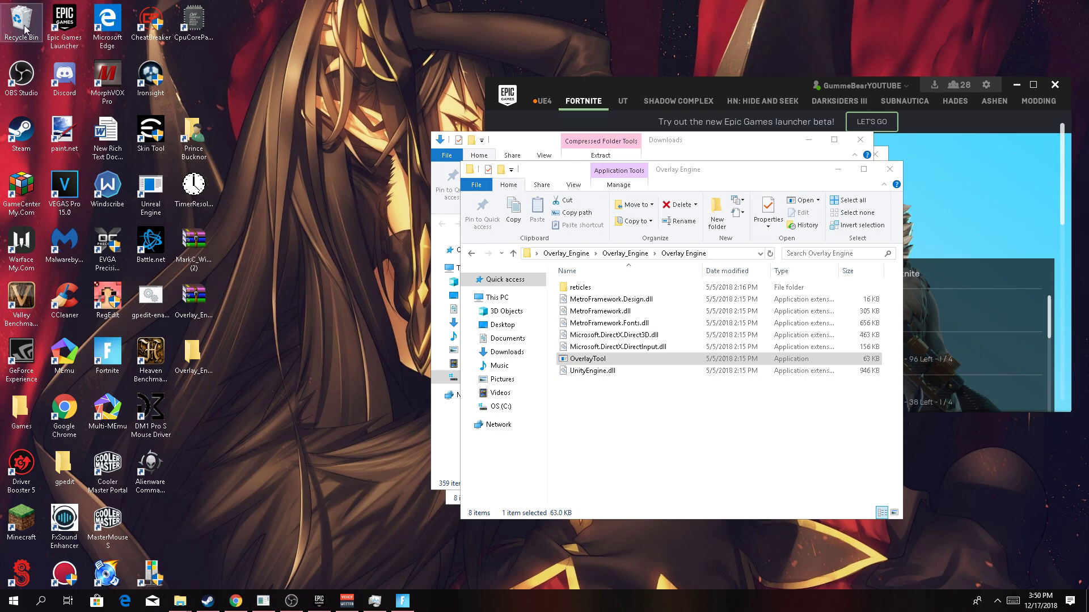
double_click(588, 359)
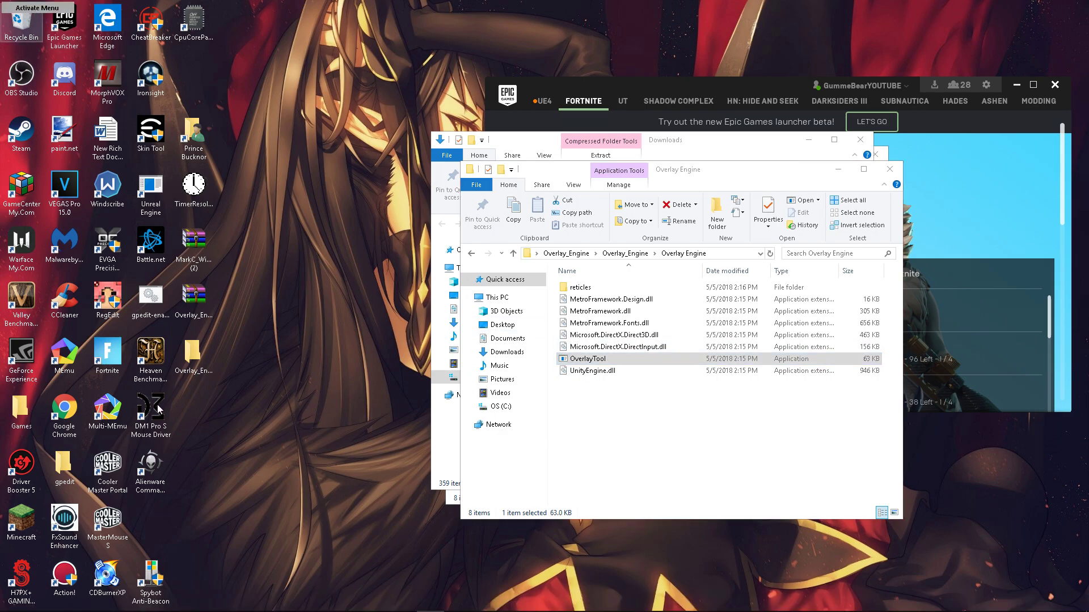
left_click(395, 605)
- Resume the game, bring up the Overlay Tool panel, and turn on Crosshair Overlay
key("Escape")
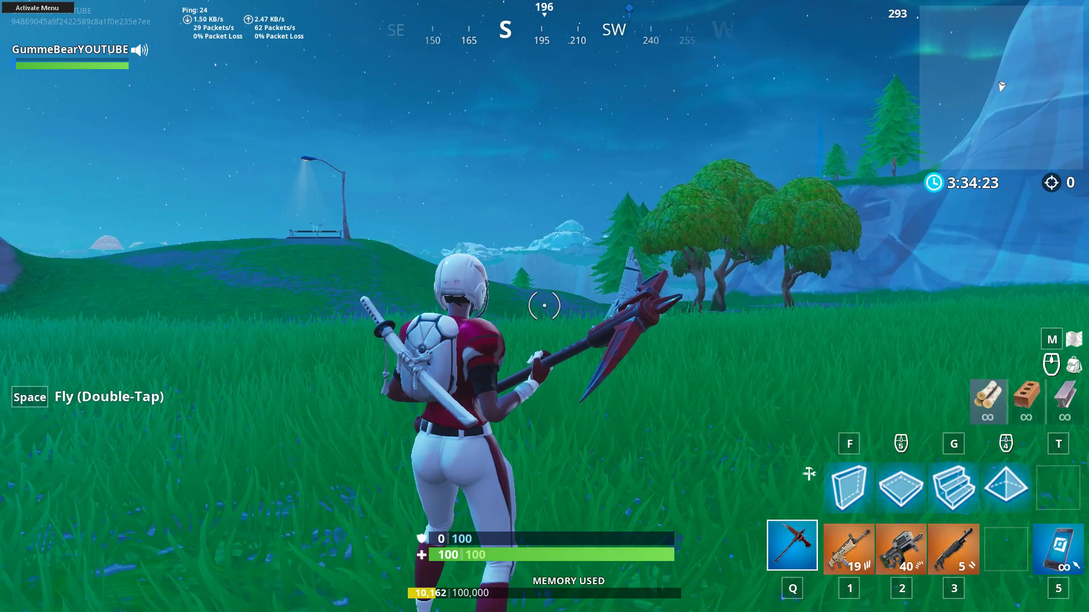
key("m")
key("m")
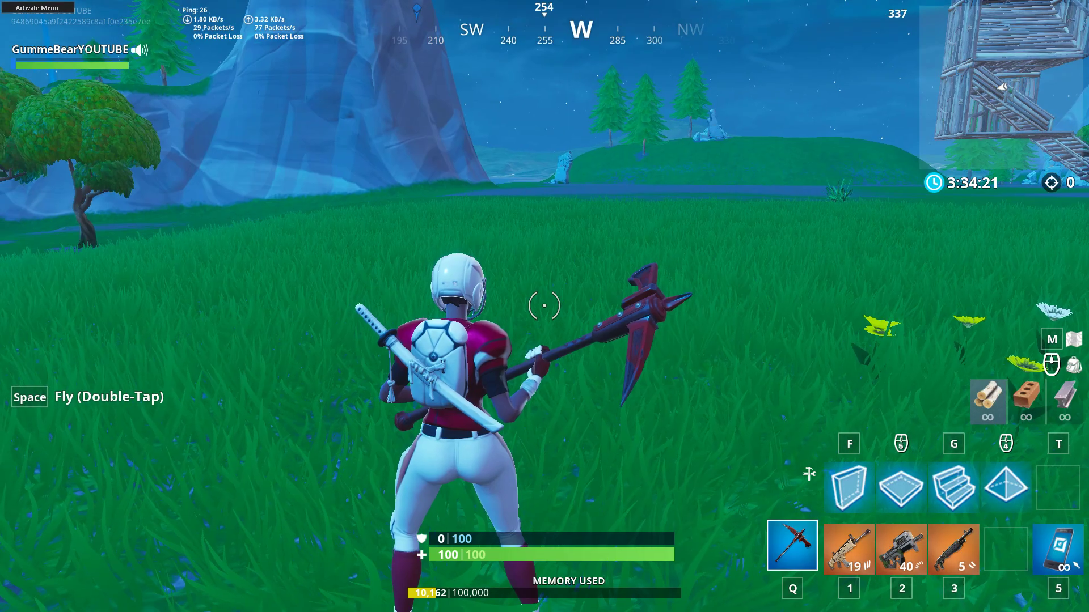
key("Escape")
left_click(49, 9)
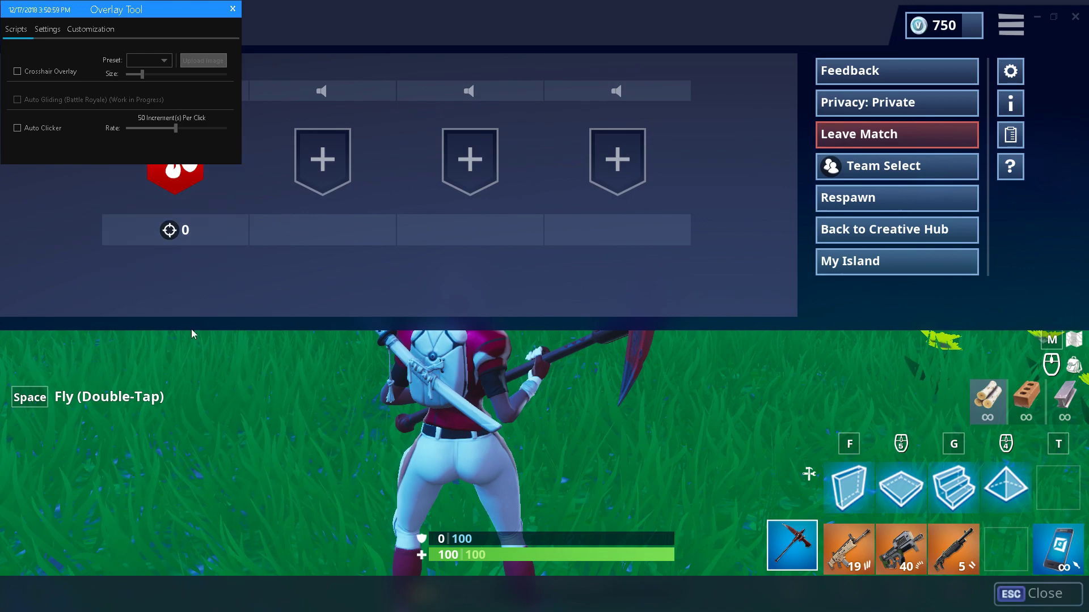
key("Escape")
left_click_drag(115, 12, 332, 310)
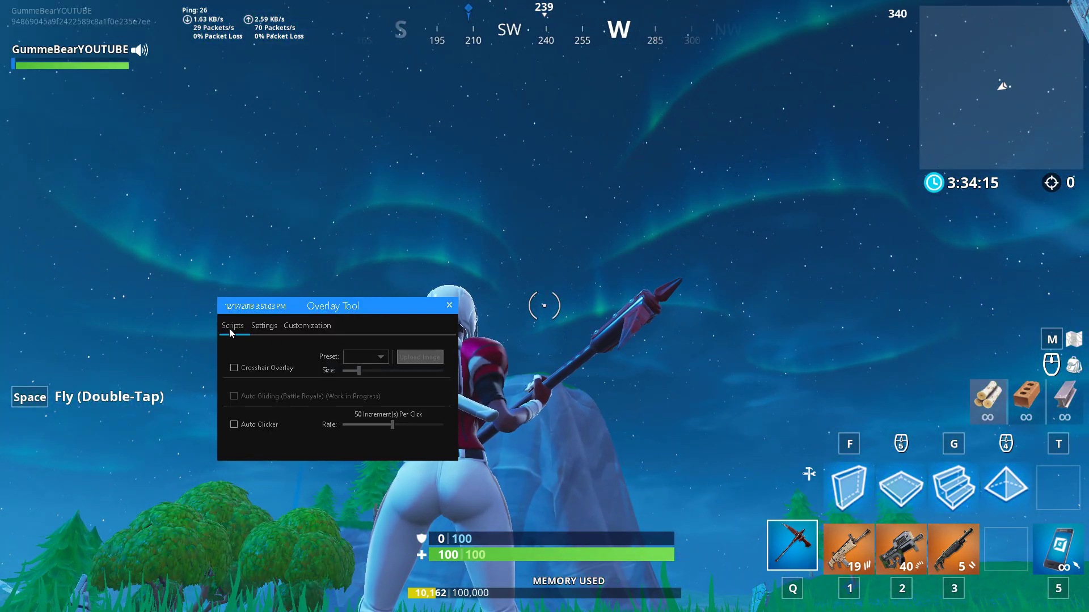
left_click(235, 369)
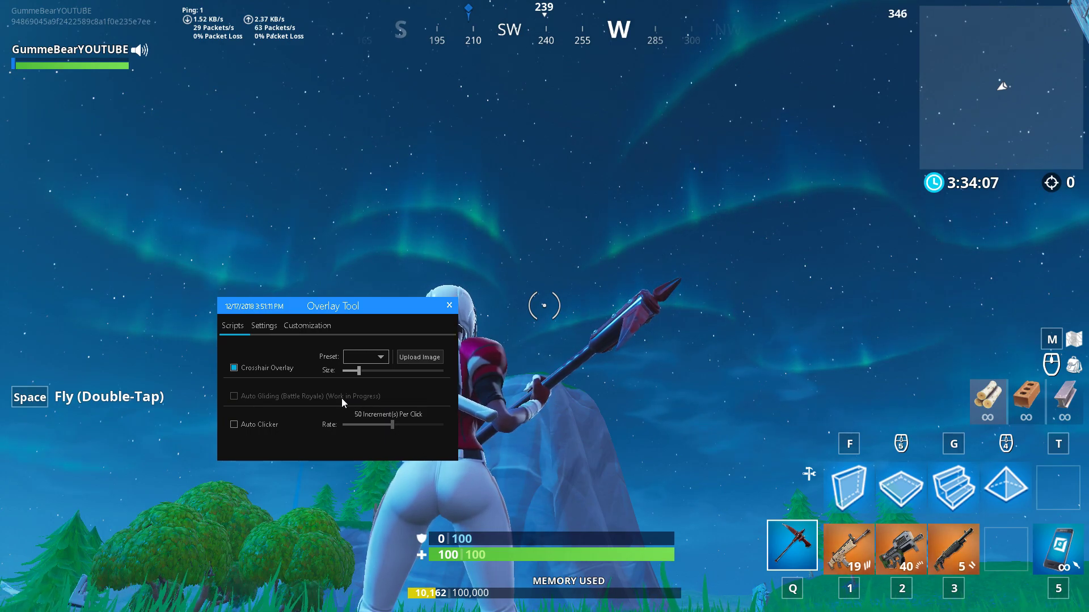
- Move the panel to the right and browse the crosshair presets without choosing one
left_click_drag(301, 304, 824, 326)
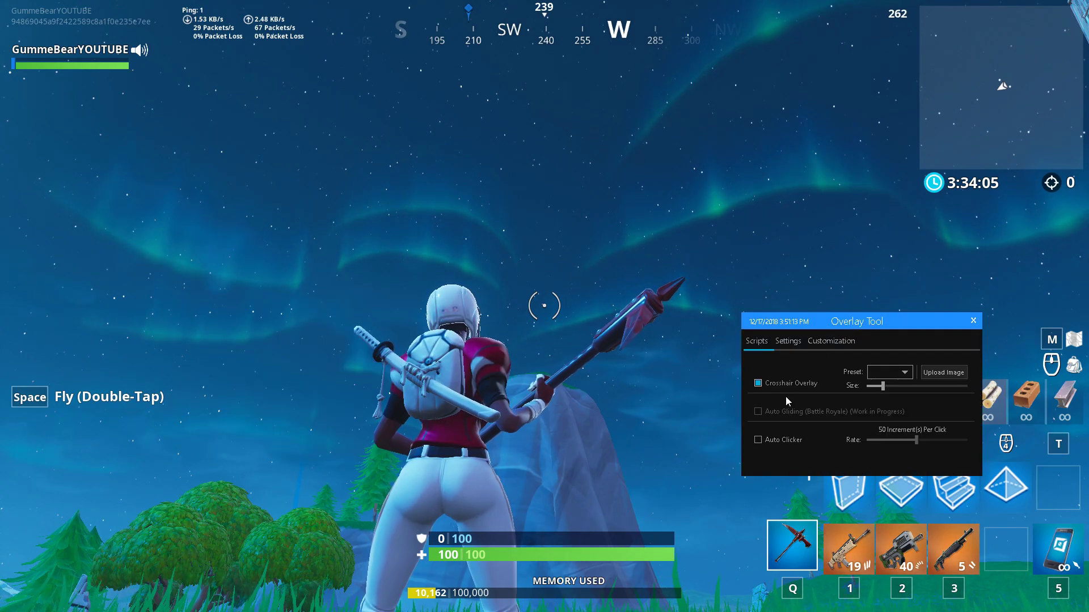
left_click(882, 373)
left_click(931, 356)
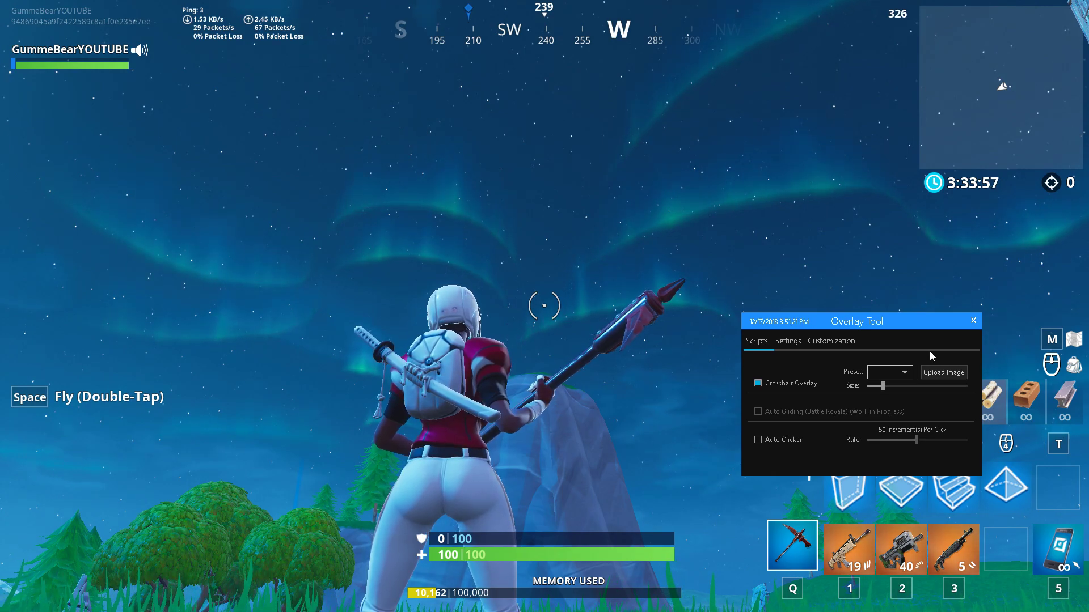
- Open the crosshair image picker, close it without a file, and centre the tool window
left_click(943, 376)
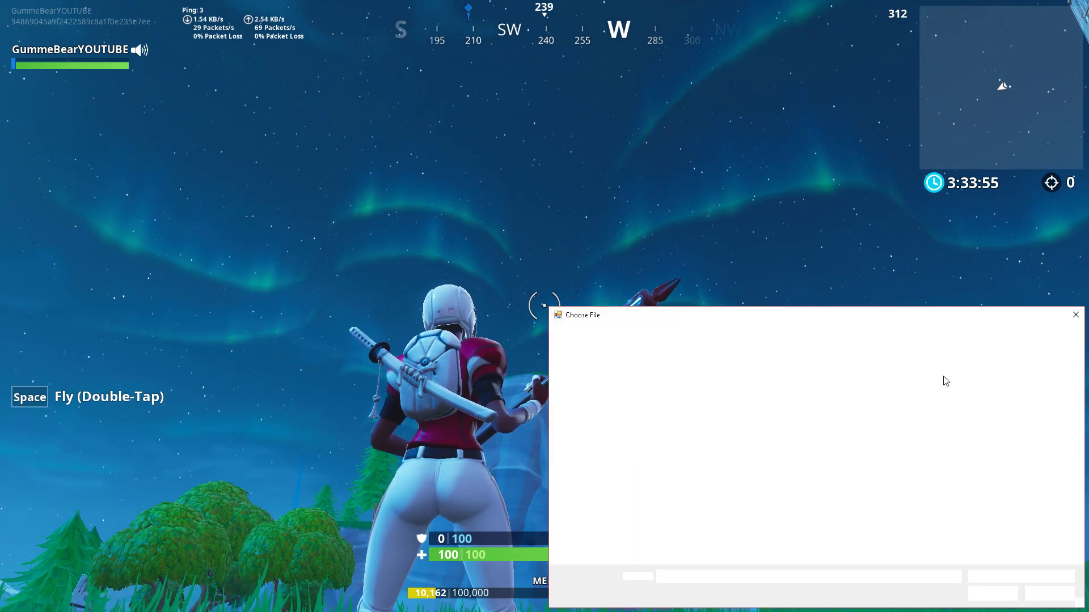
left_click_drag(965, 332, 625, 243)
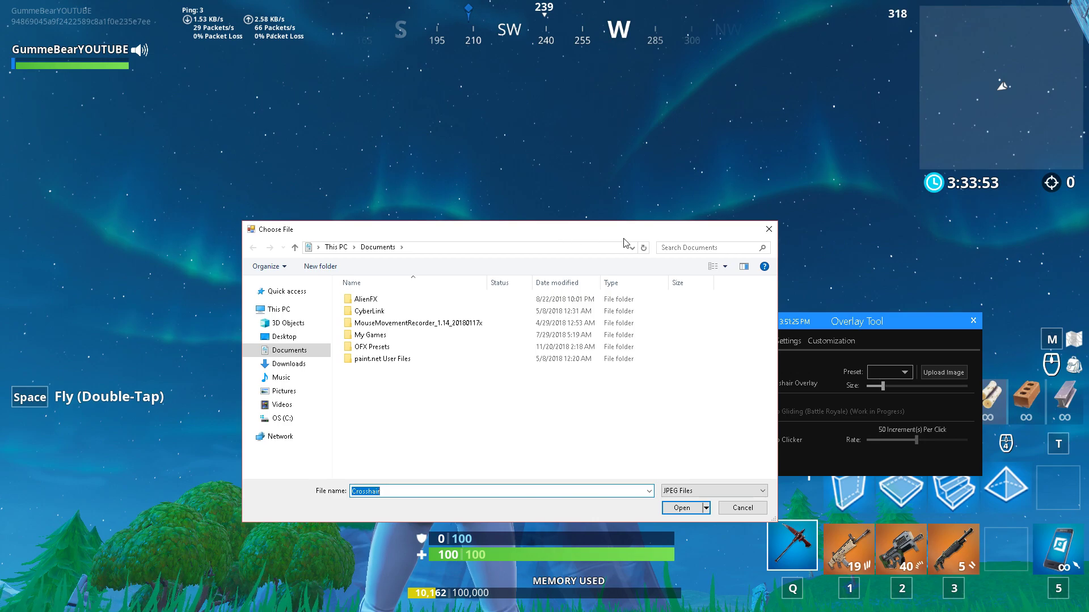
left_click(768, 229)
left_click_drag(815, 546, 672, 390)
left_click_drag(675, 295, 669, 282)
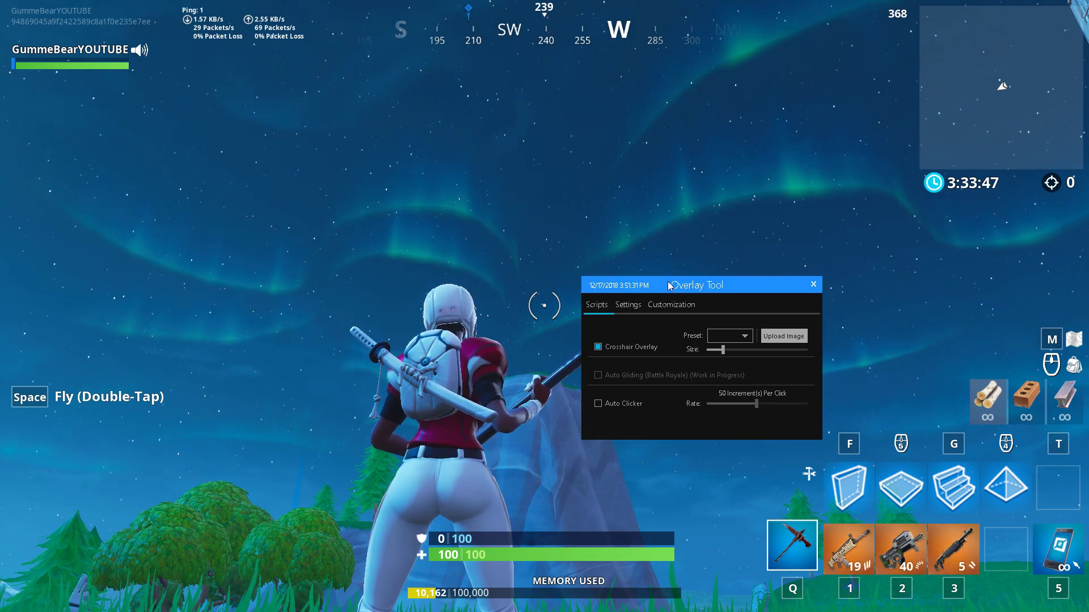
- Choose the Cross crosshair preset and drag its Size slider to a large size
left_click(729, 338)
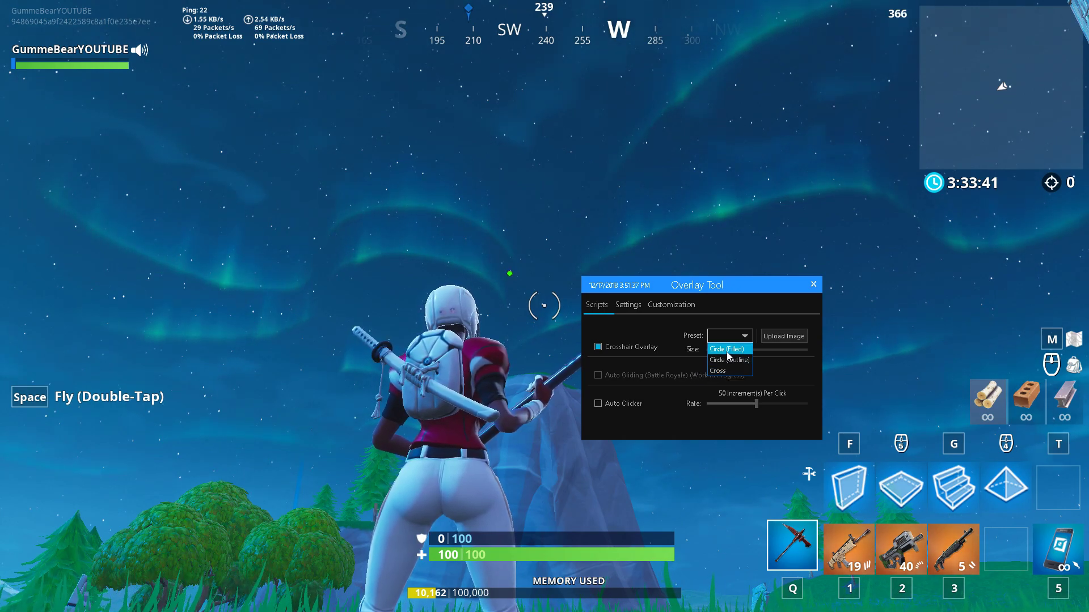
left_click(717, 337)
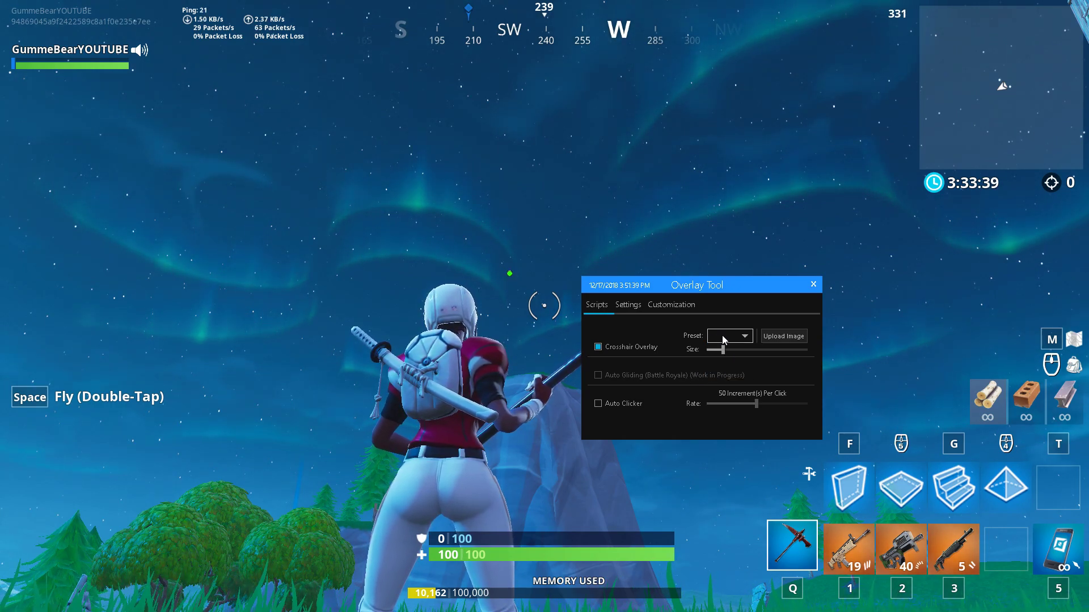
left_click(724, 339)
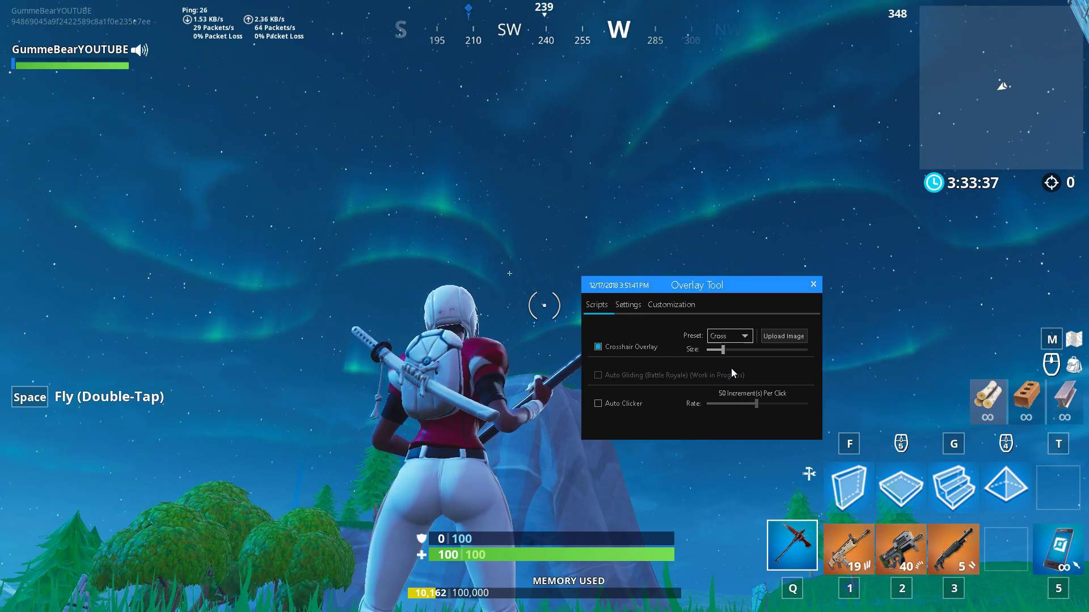
left_click_drag(722, 351, 692, 348)
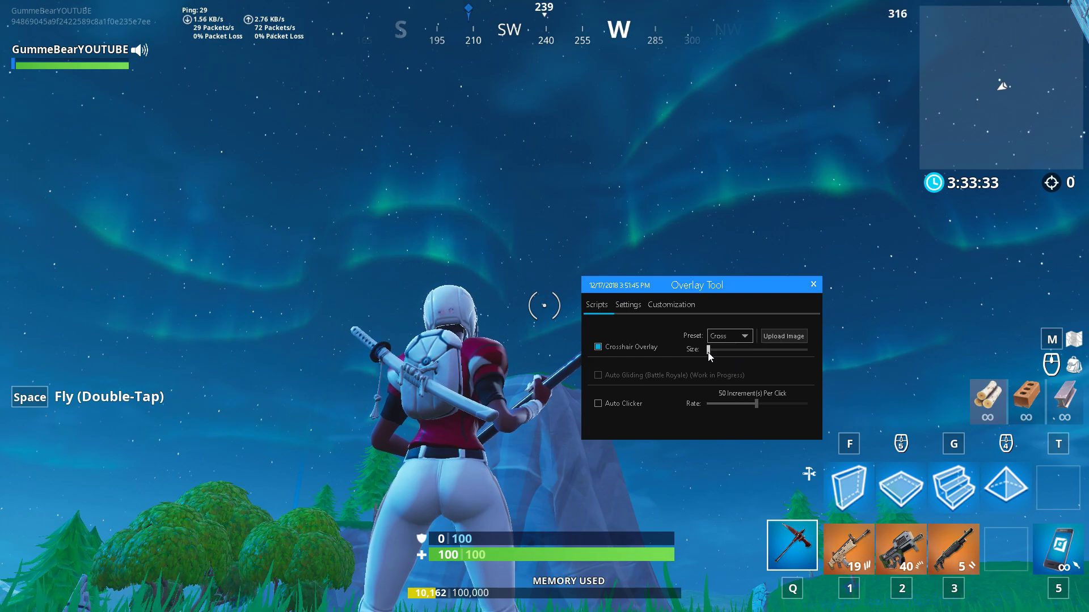
left_click_drag(708, 355, 786, 369)
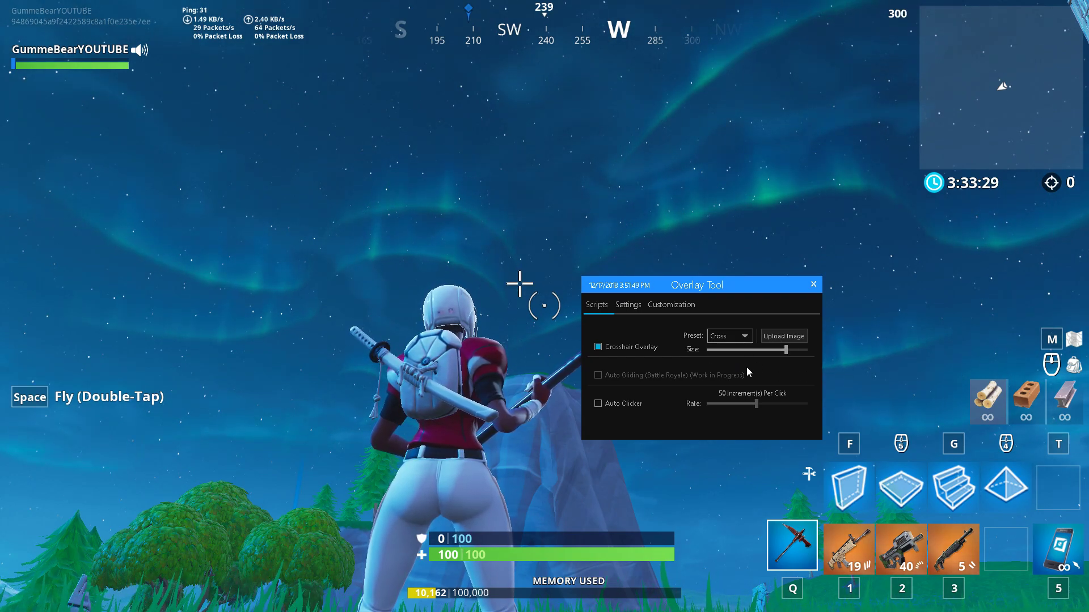
- Nudge the crosshair alignment to X 334, Y 205 in Settings, then respawn from the game menu
left_click(628, 305)
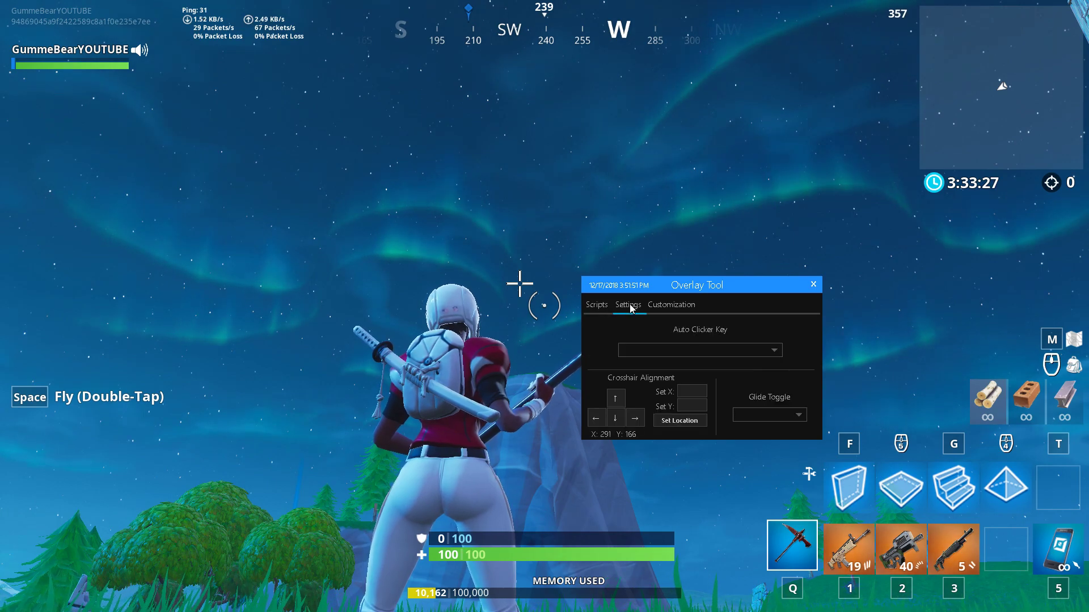
left_click(622, 419)
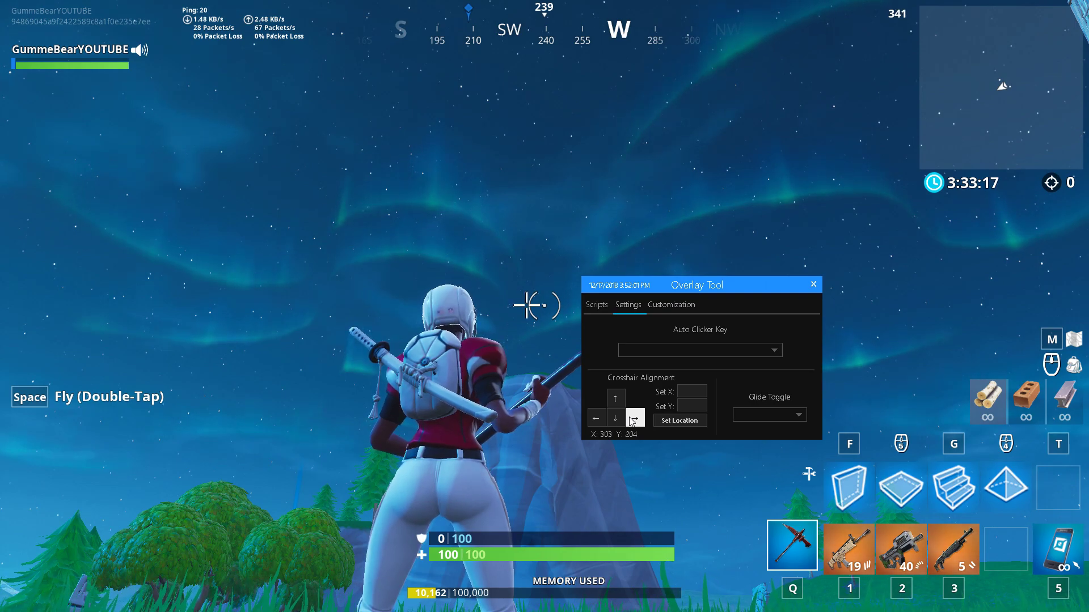
left_click(632, 420)
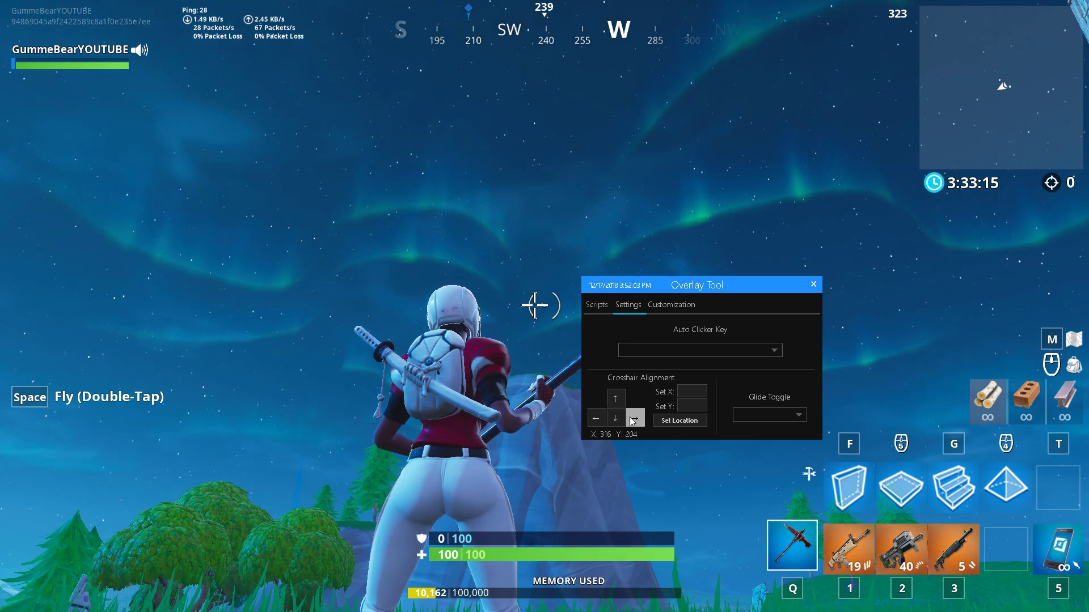
left_click(632, 419)
left_click(632, 419)
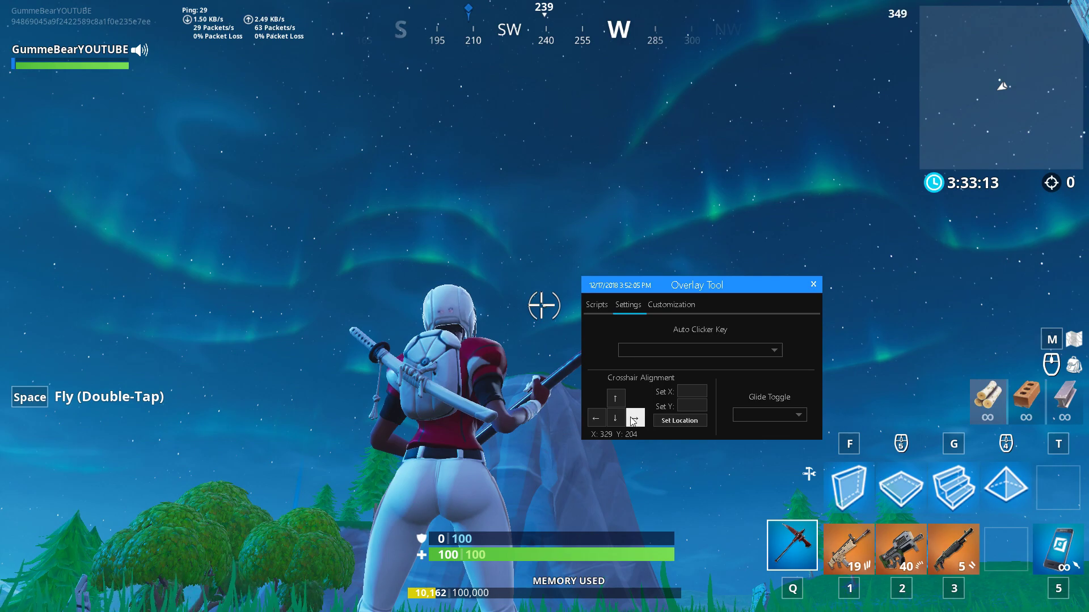
left_click(633, 420)
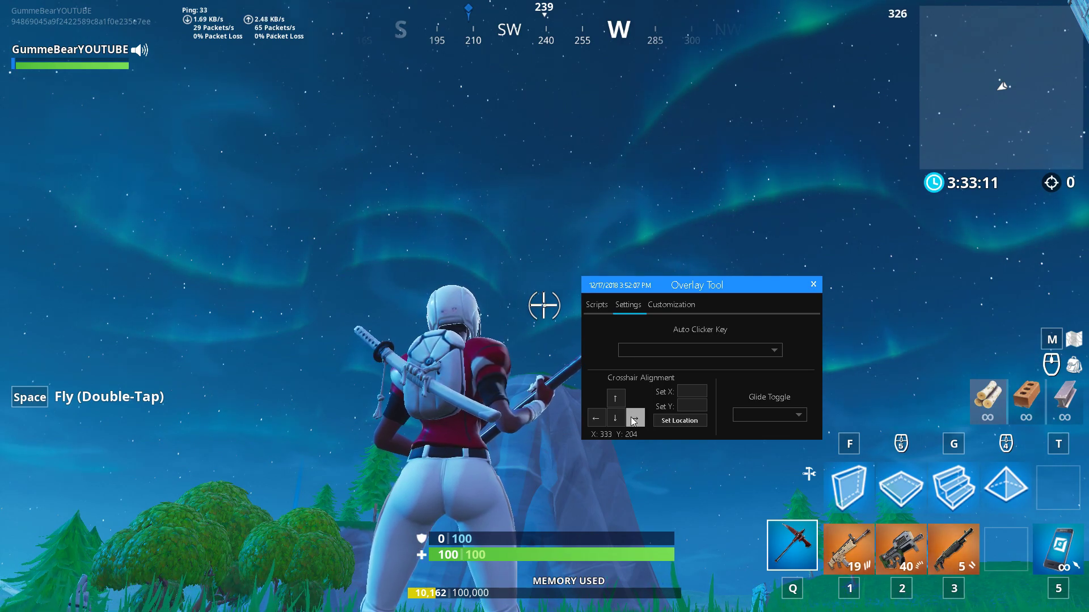
left_click(618, 423)
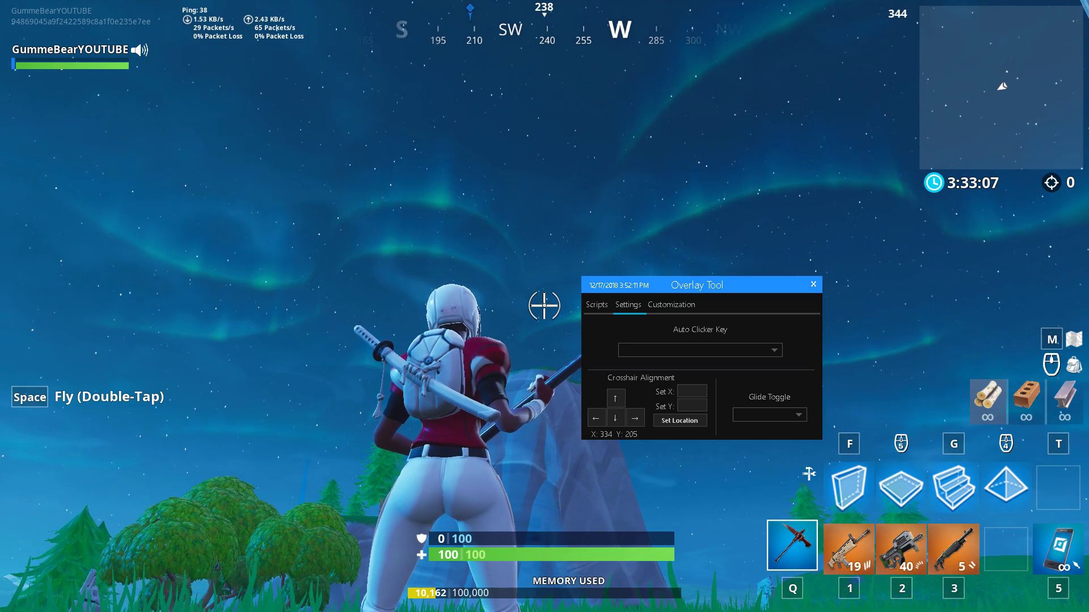
key("Escape")
left_click(873, 194)
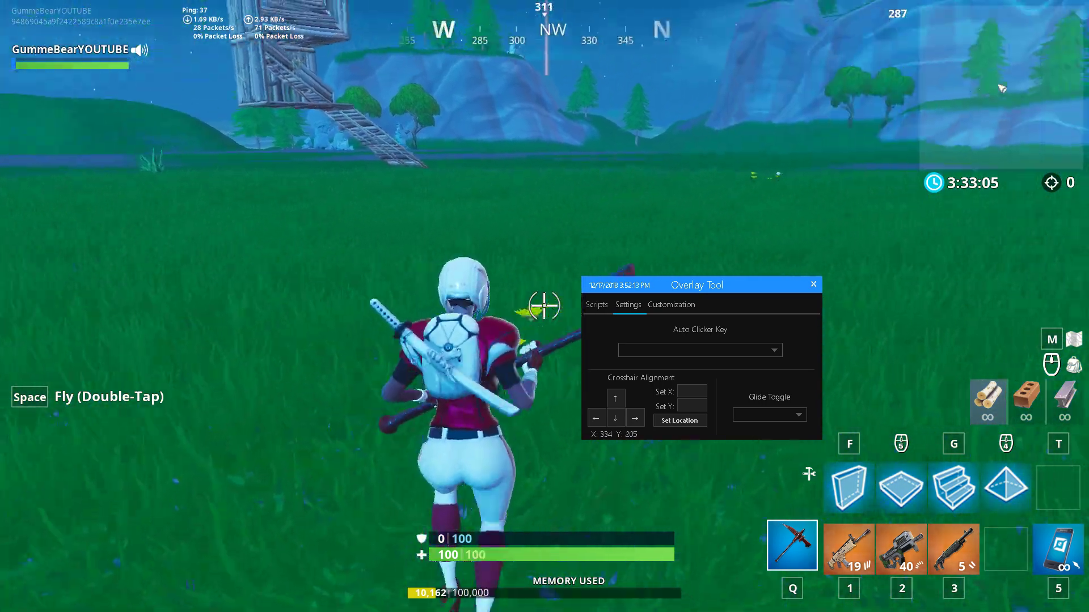
- Move the Overlay Tool window aside and close it, keeping the cross crosshair overlay
key("m")
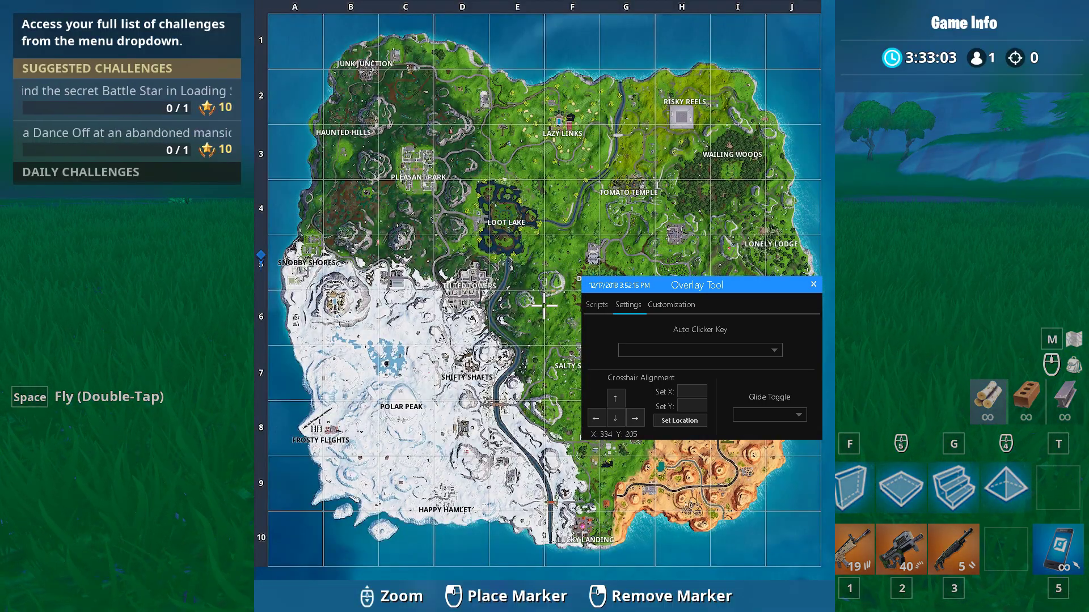
key("m")
key("Escape")
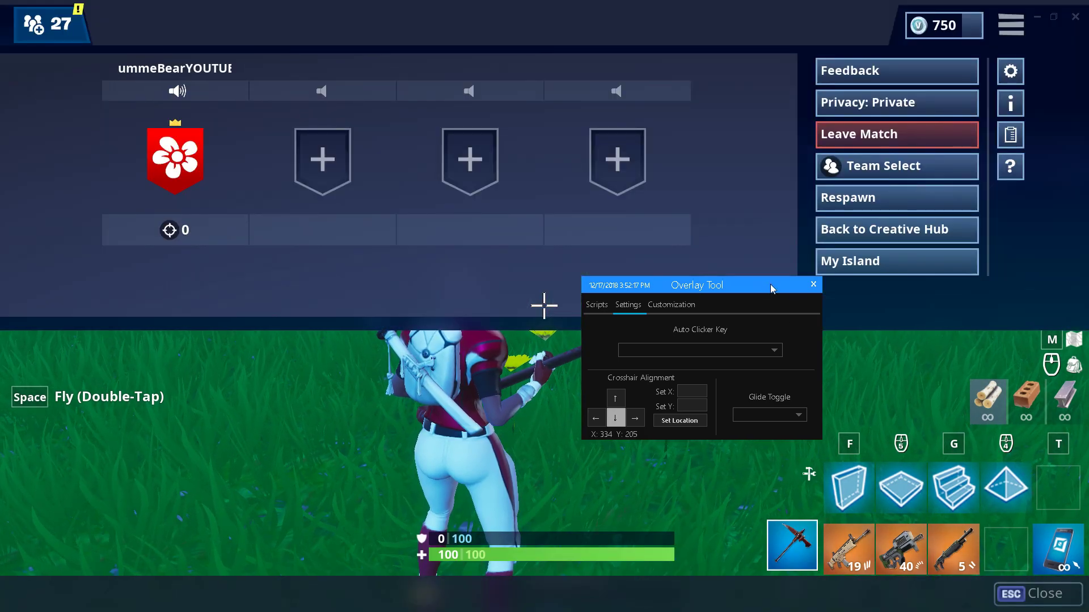
left_click_drag(815, 292, 665, 383)
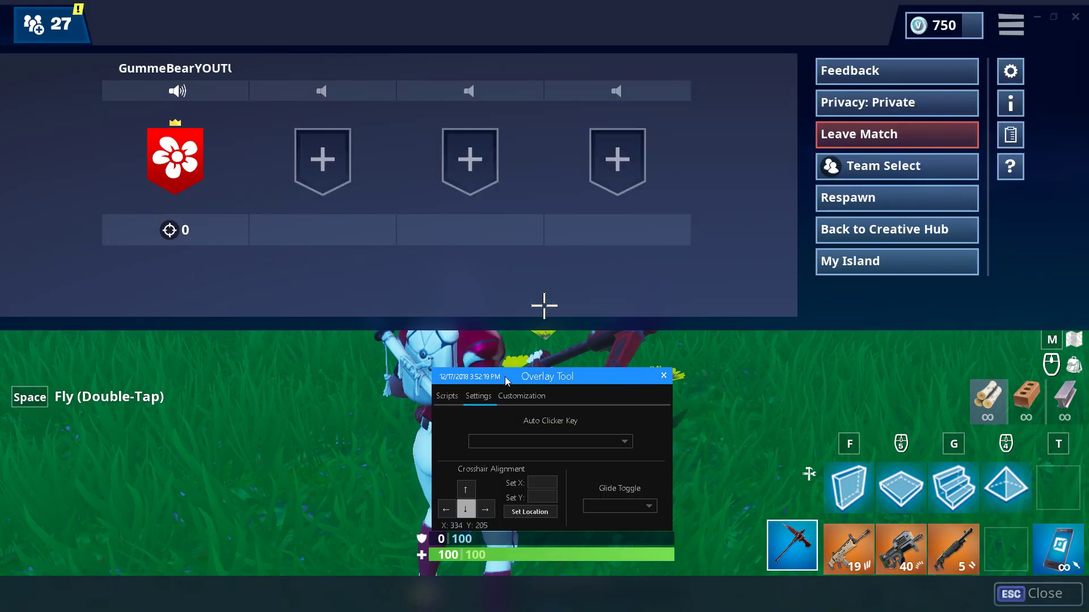
left_click(664, 377)
- Resume play and run around to test the crosshair, then open the game menu
key("Escape")
key("w")
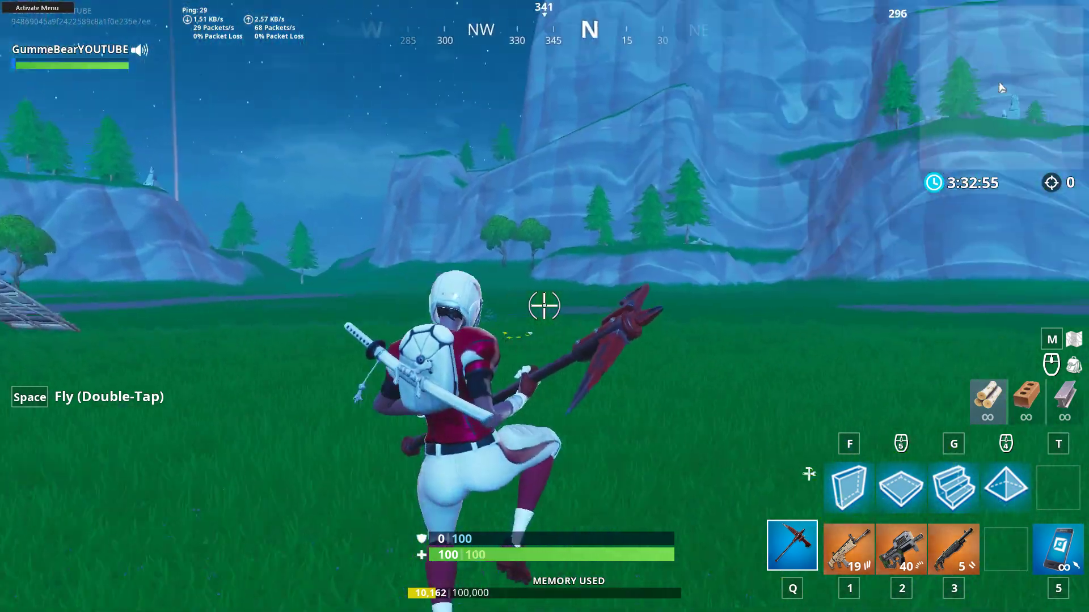
key("w")
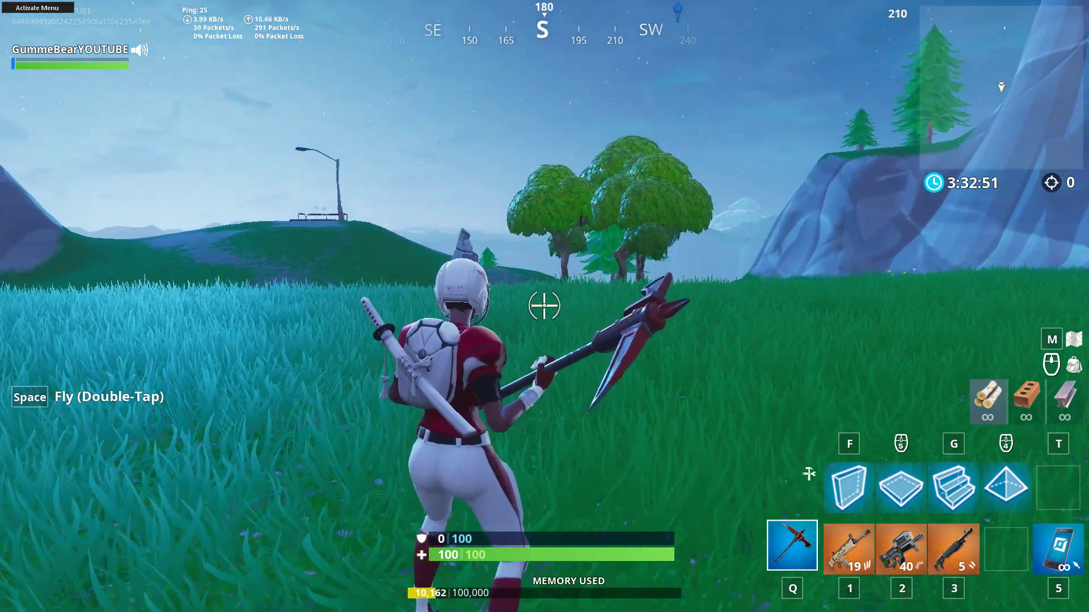
key("Escape")
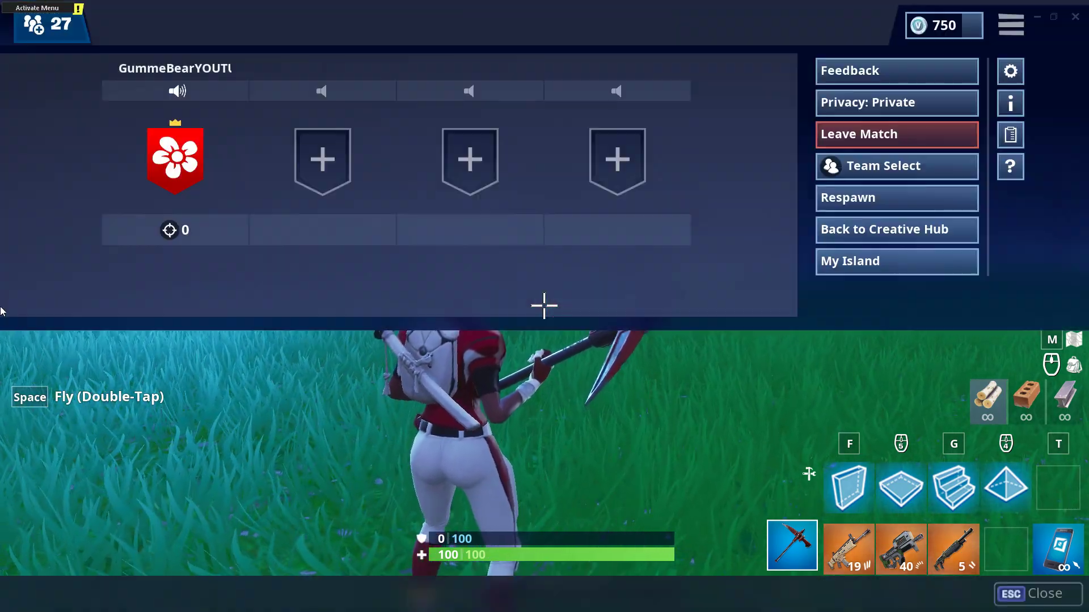
- Set Fortnite's Game > HUD Reticle option to Off and return to gameplay
left_click(1010, 72)
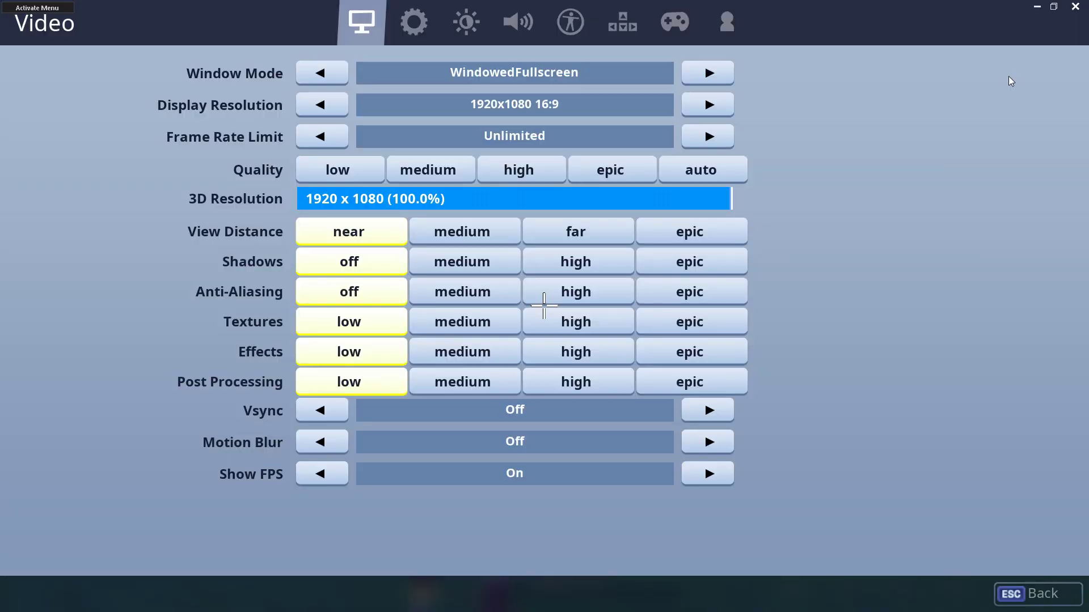
left_click(415, 25)
left_click(439, 76)
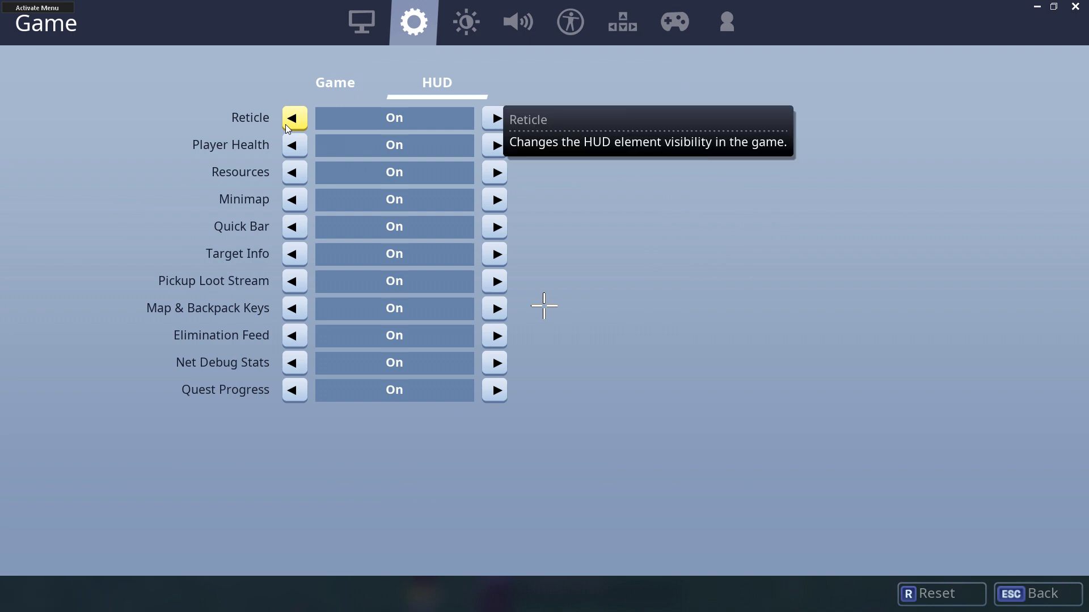
left_click(291, 118)
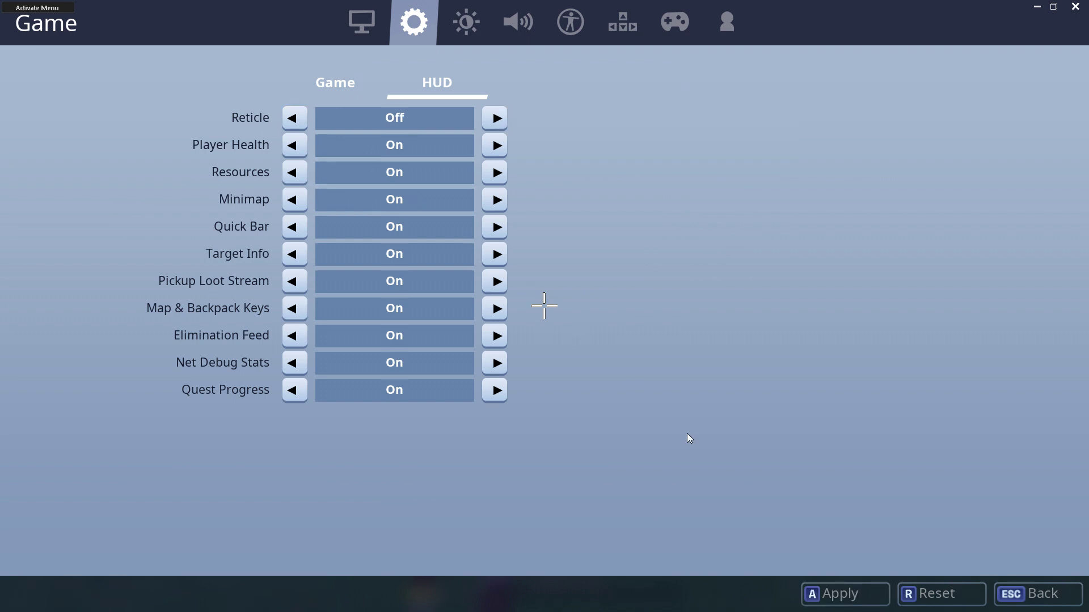
key("Escape")
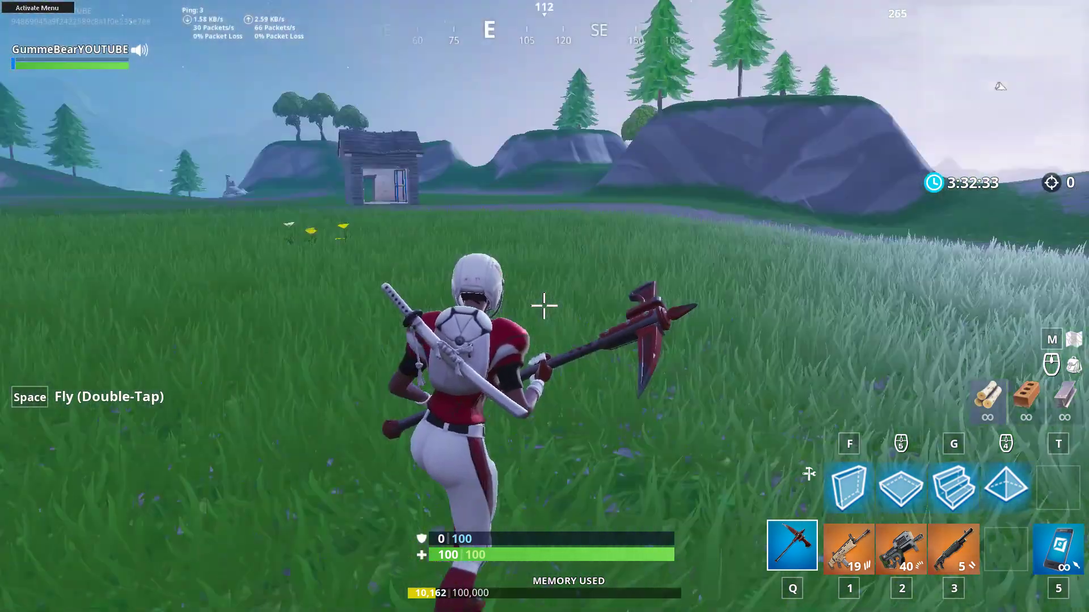
- Resume play, run through the house, and aim and fire the assault rifle to test the crosshair
key("g")
left_click(544, 306)
key("1")
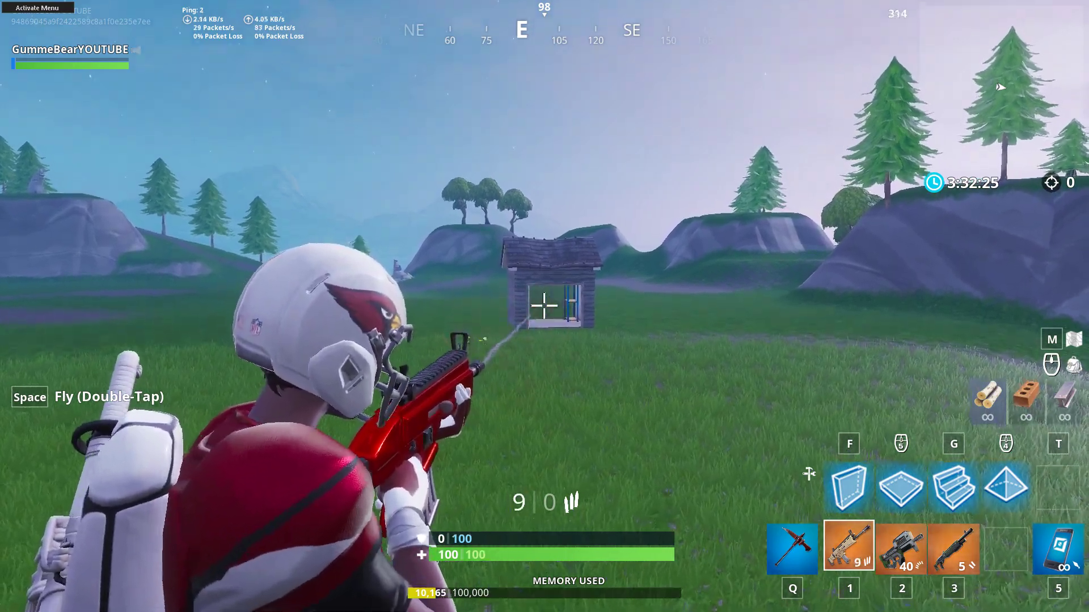
key("r")
key("w")
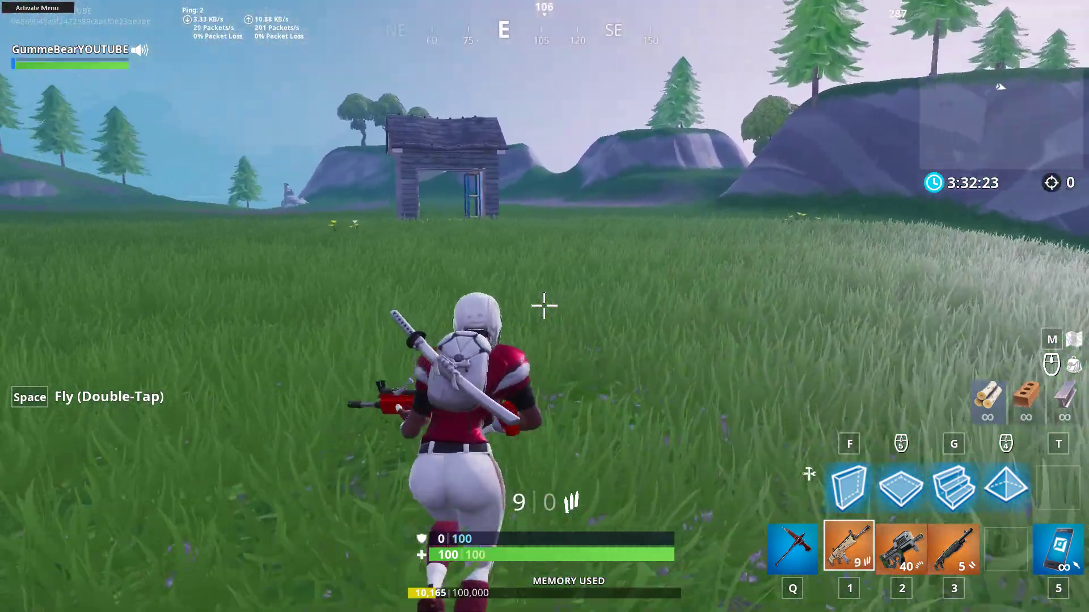
key("w")
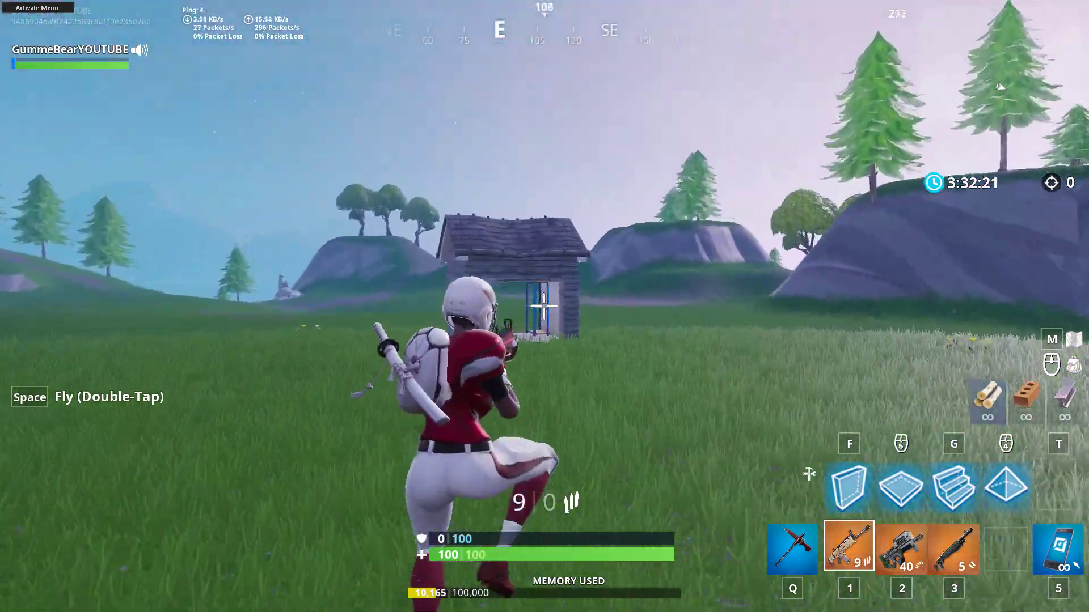
key("w")
key("3")
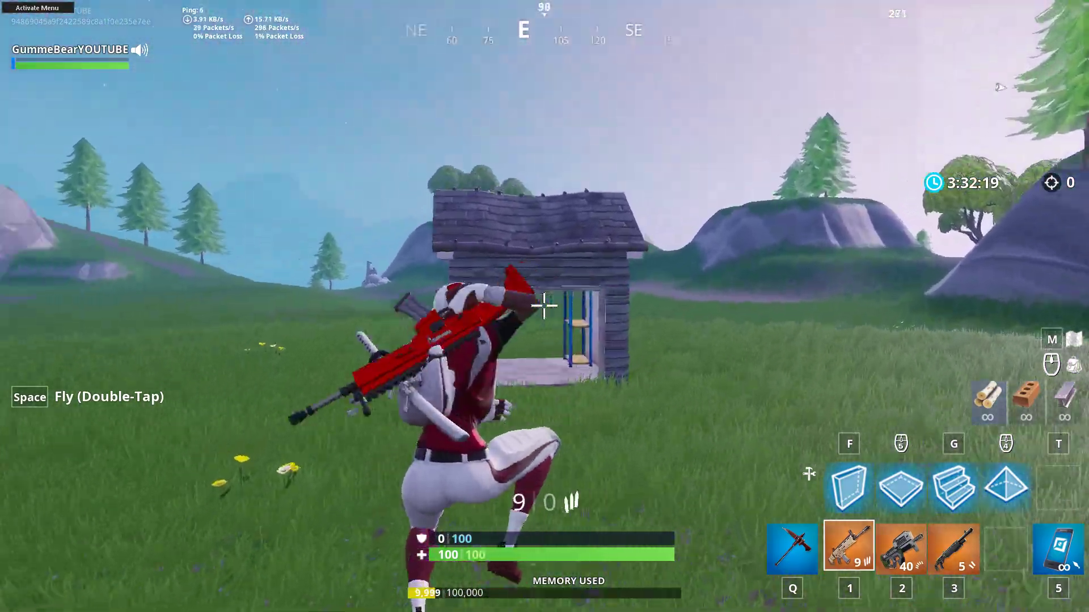
key("1")
key("w")
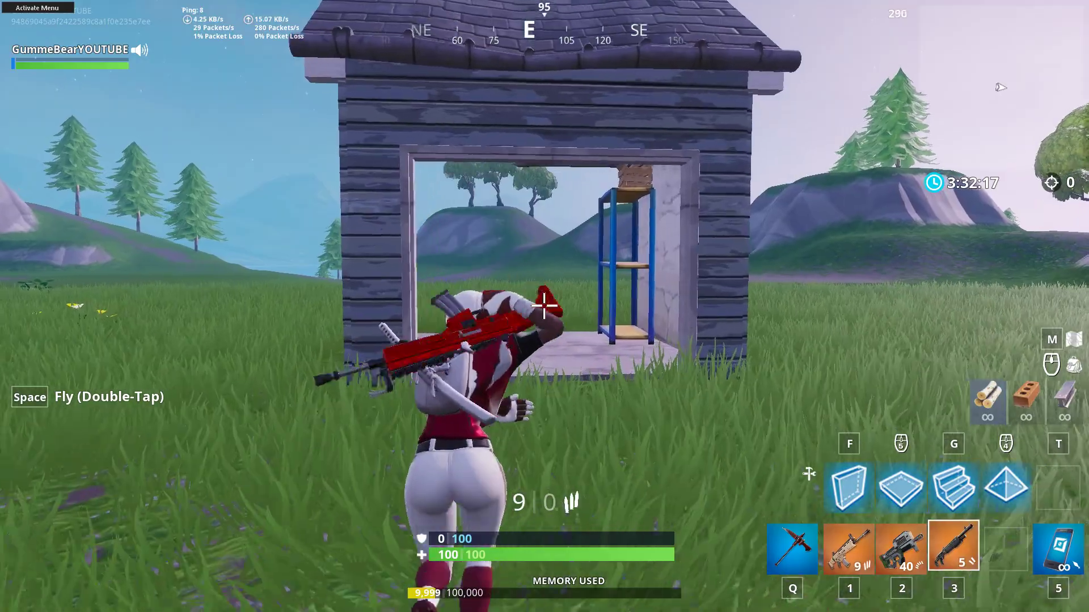
key("w")
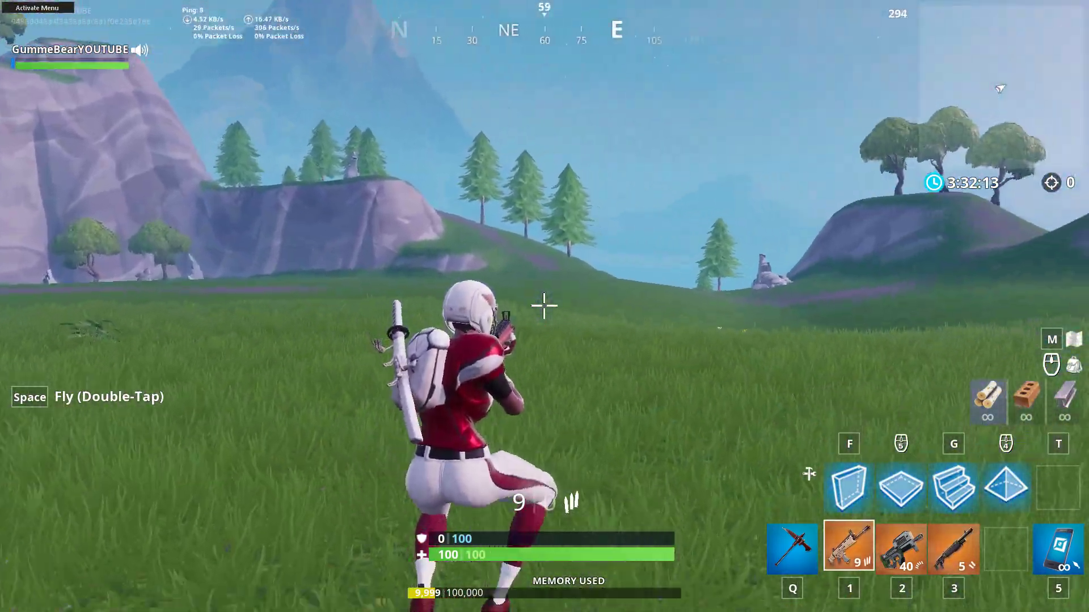
right_click(544, 306)
left_click(545, 306)
- Fly around the field and through the house, emptying the rifle to check the crosshair
key("r")
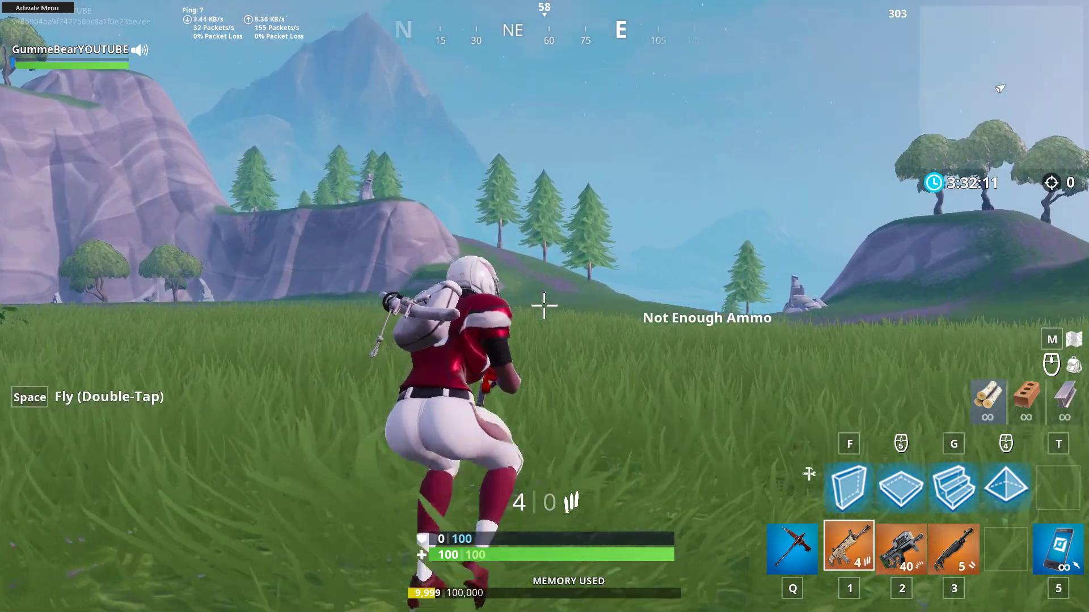
key("space")
key("space")
key("w")
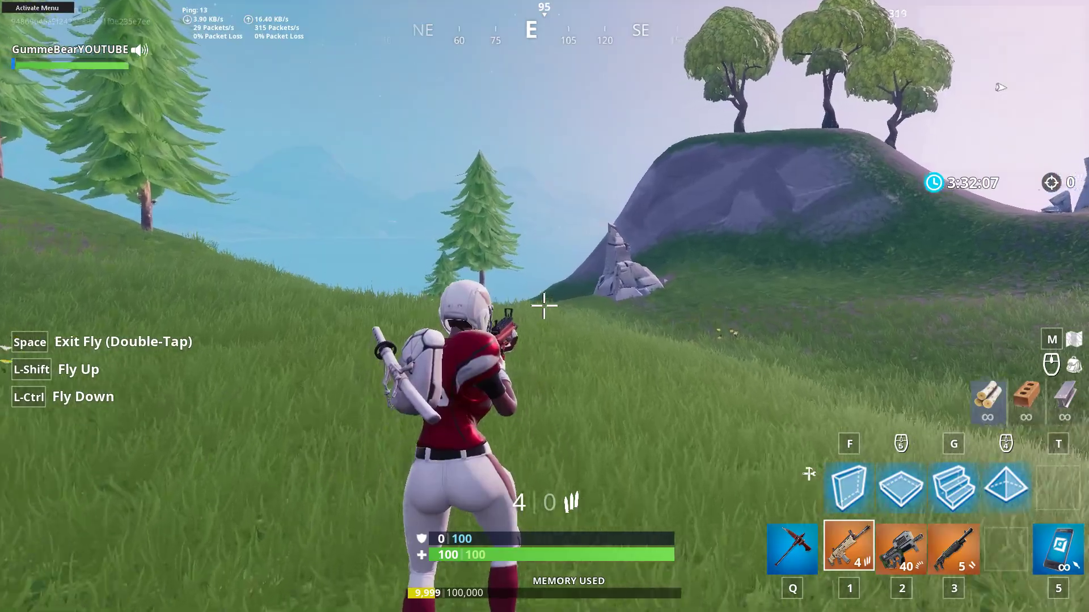
key("space")
key("space")
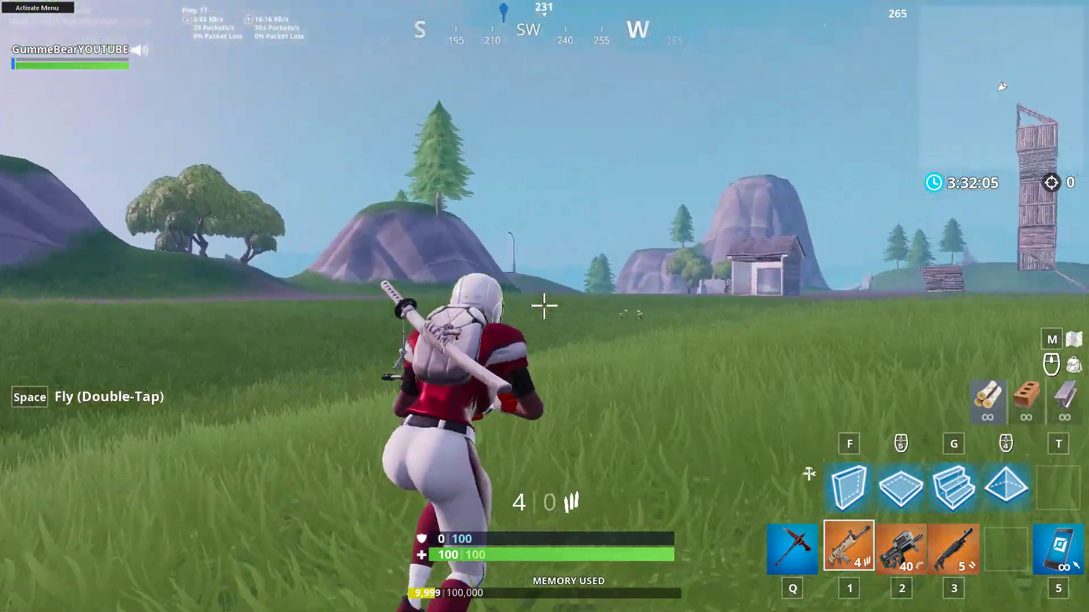
left_click(544, 306)
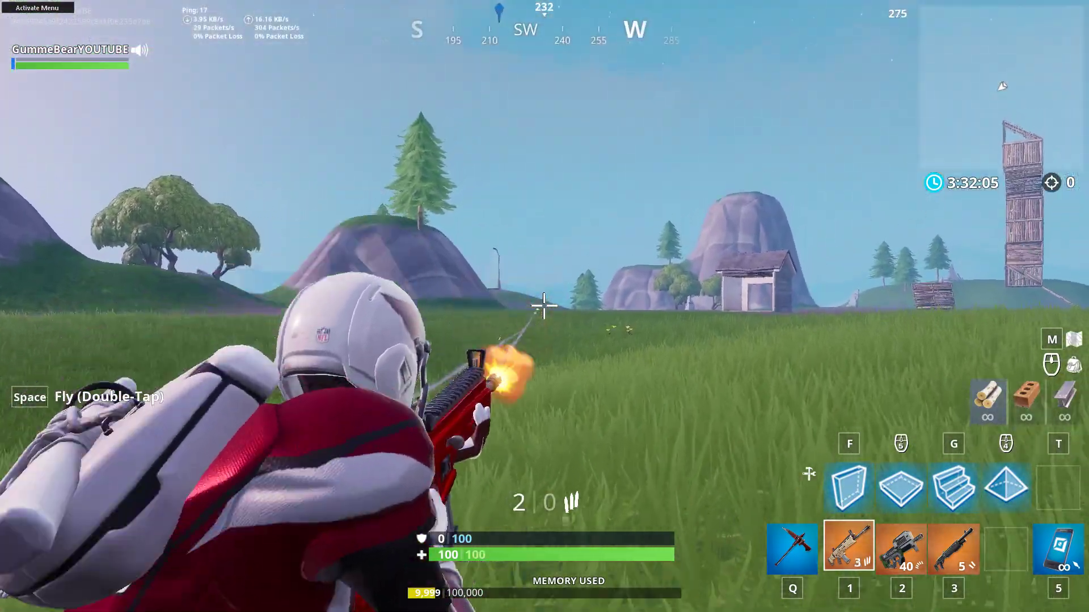
left_click(544, 306)
key("space")
key("space")
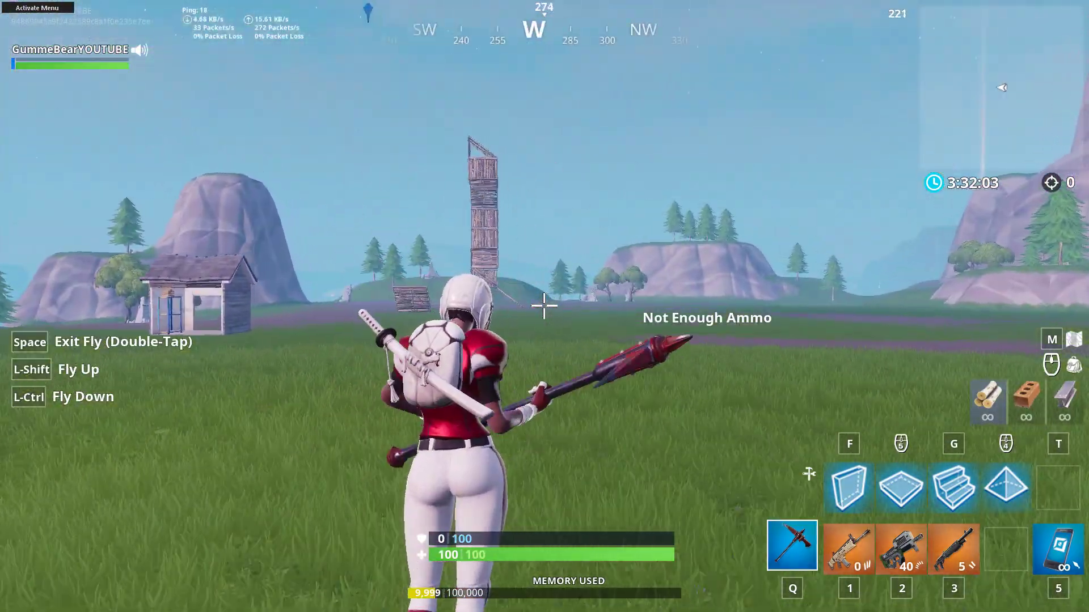
key("w")
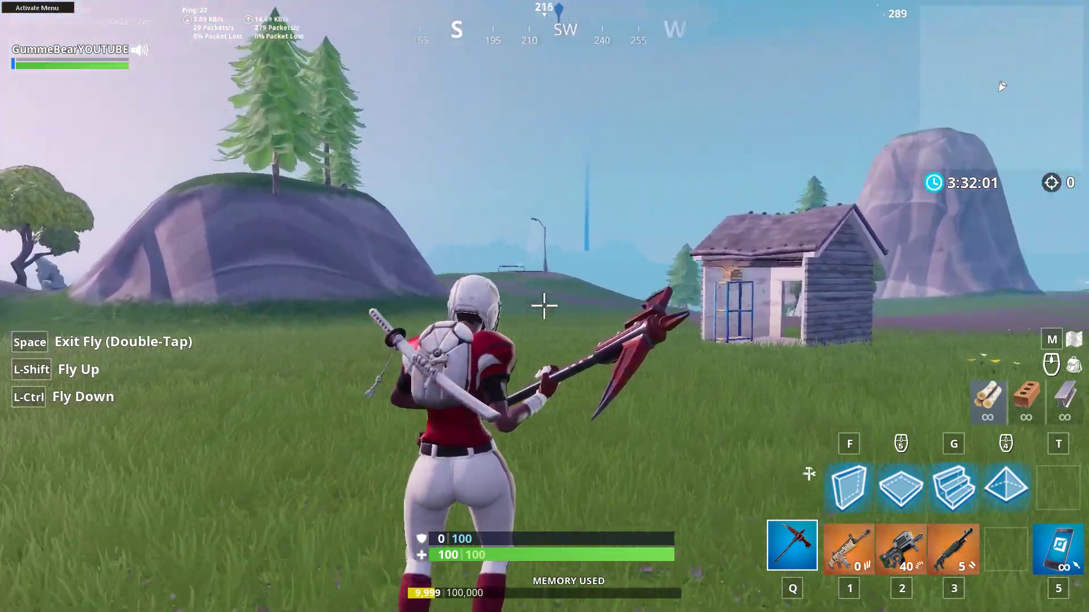
key("w")
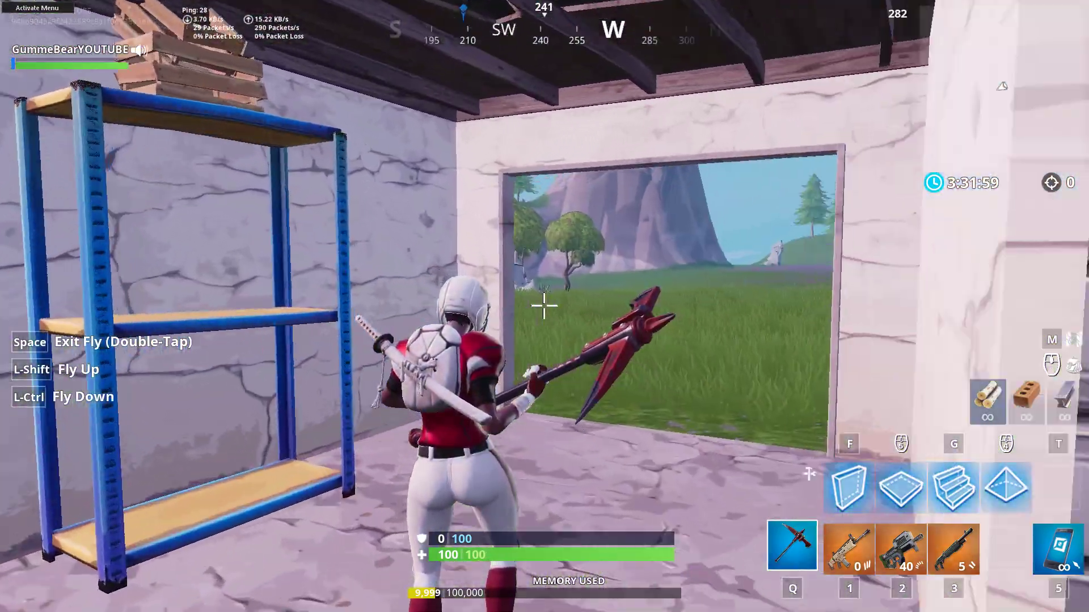
key("w")
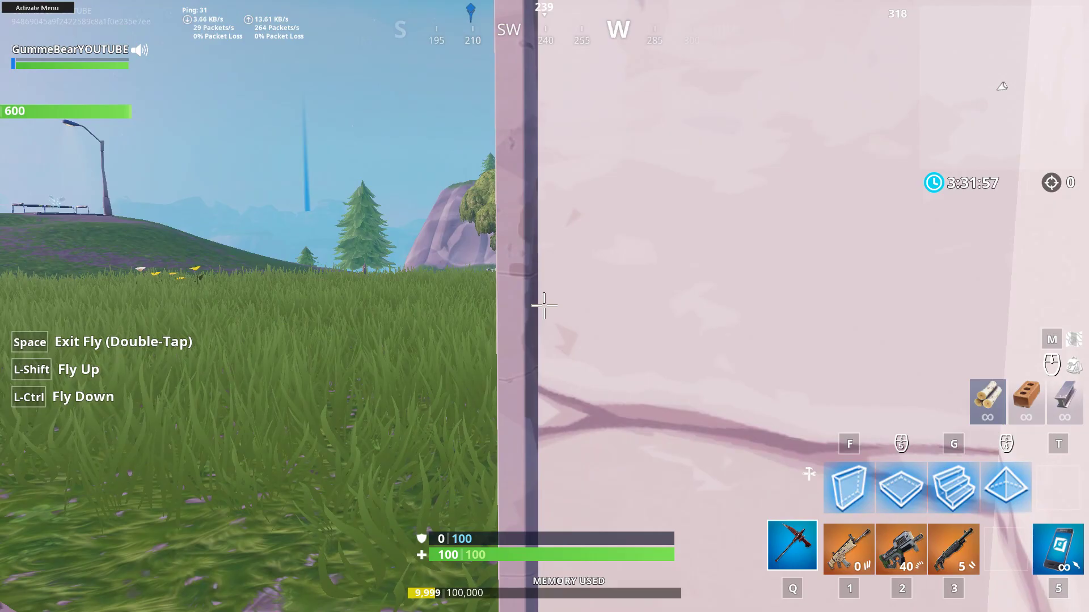
key("w")
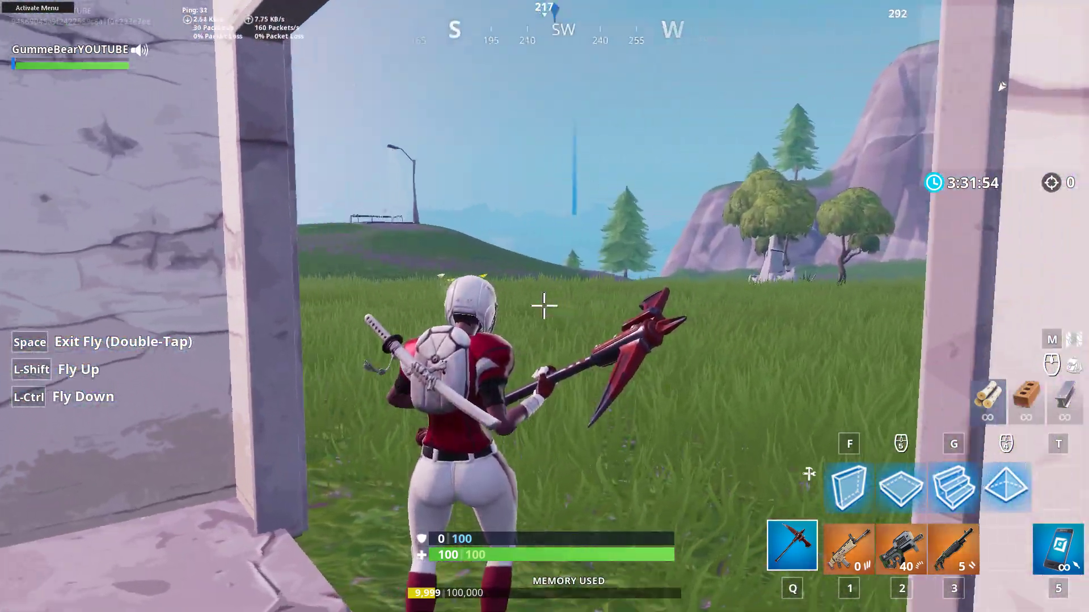
key("1")
left_click(543, 306)
key("space")
key("space")
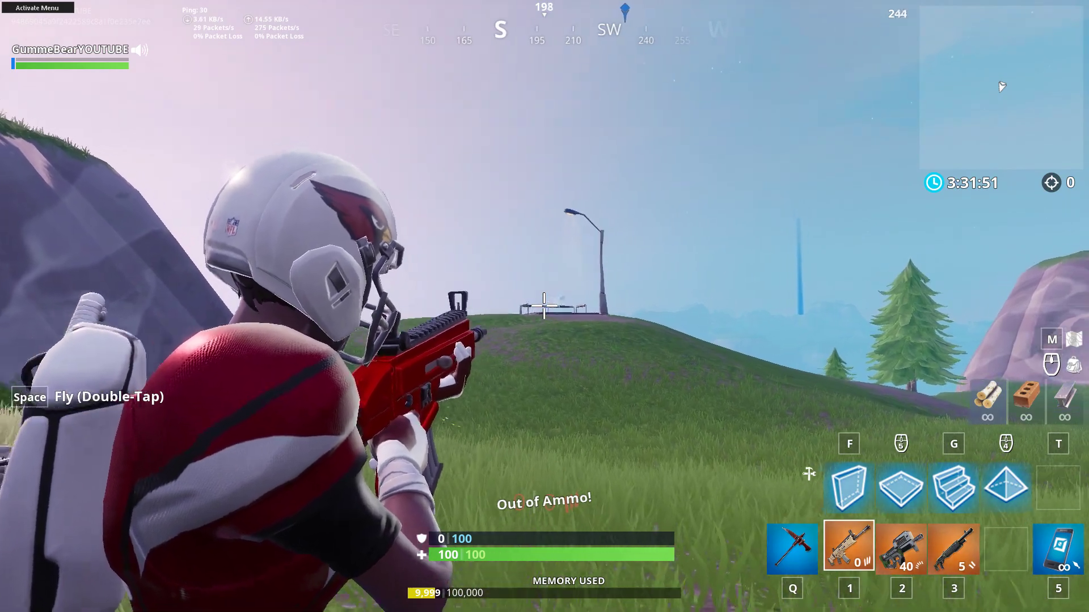
- Run with the pickaxe up the hill, past the rock formation and across the field
key("w")
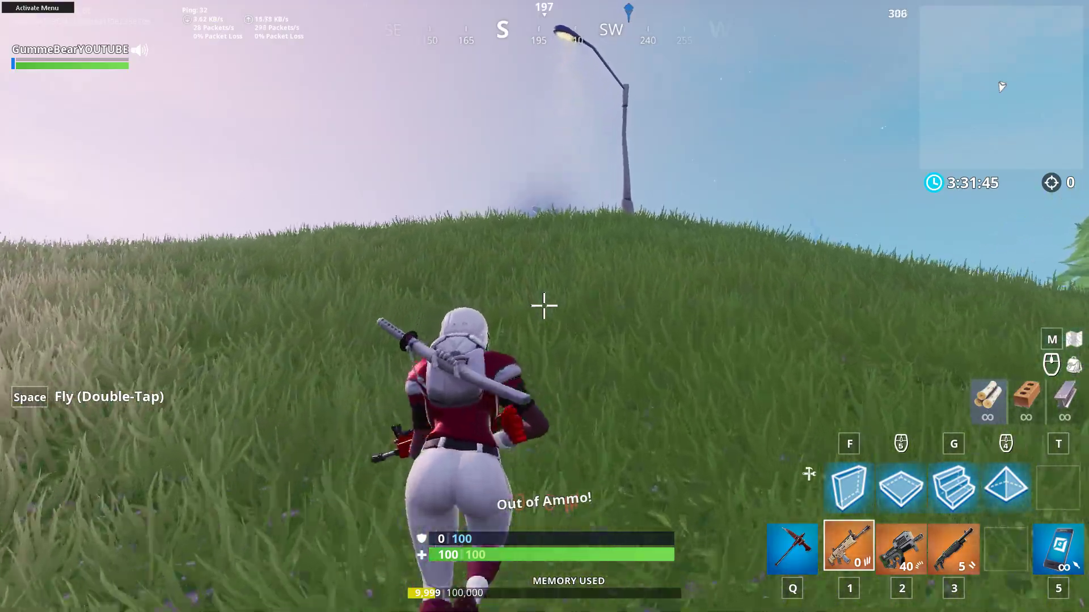
key("q")
key("w")
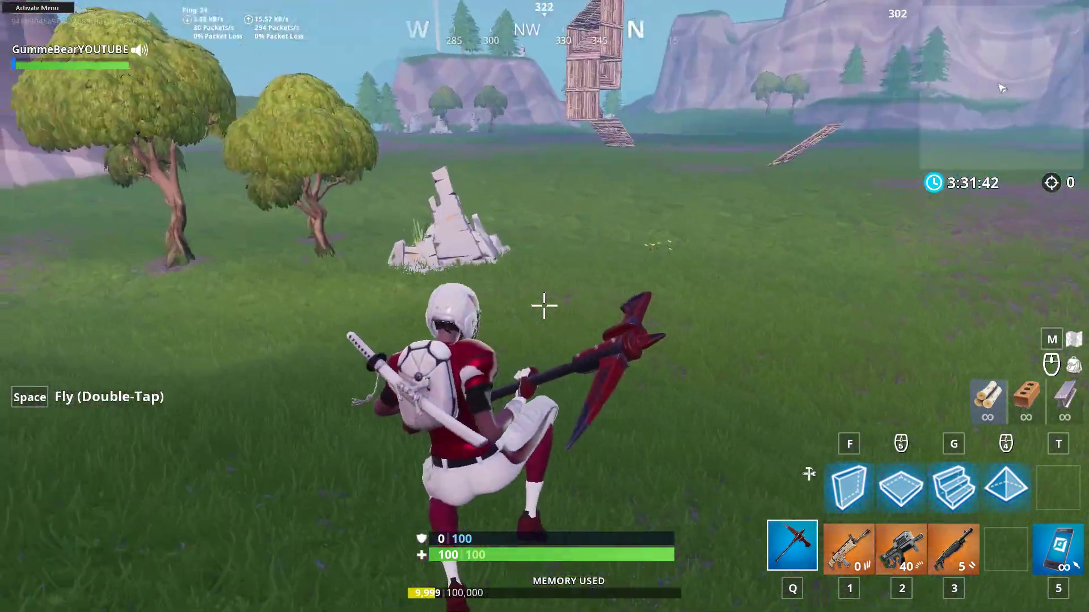
key("w")
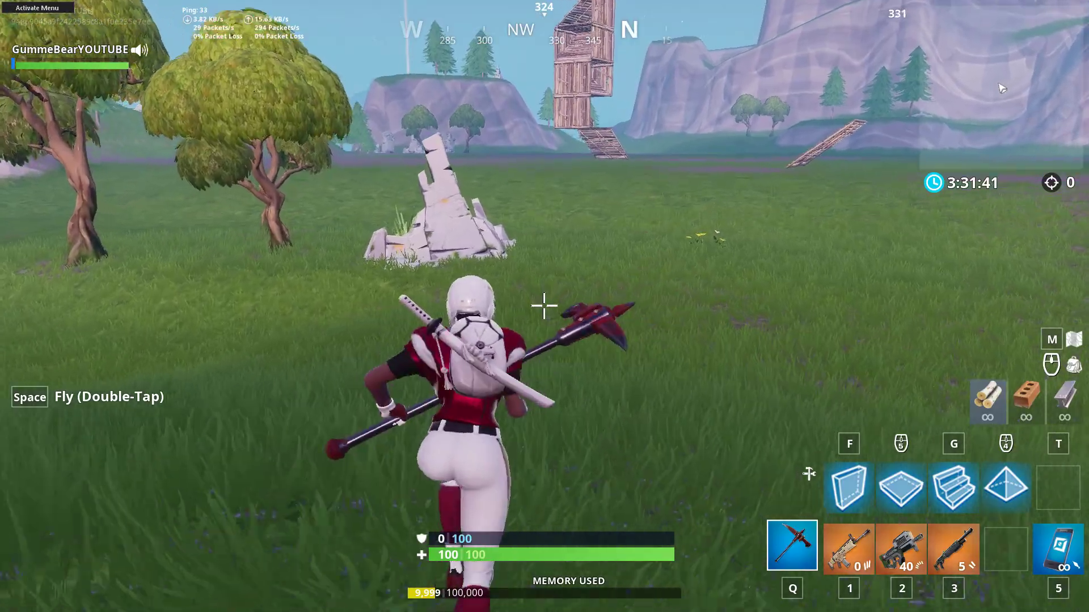
key("w")
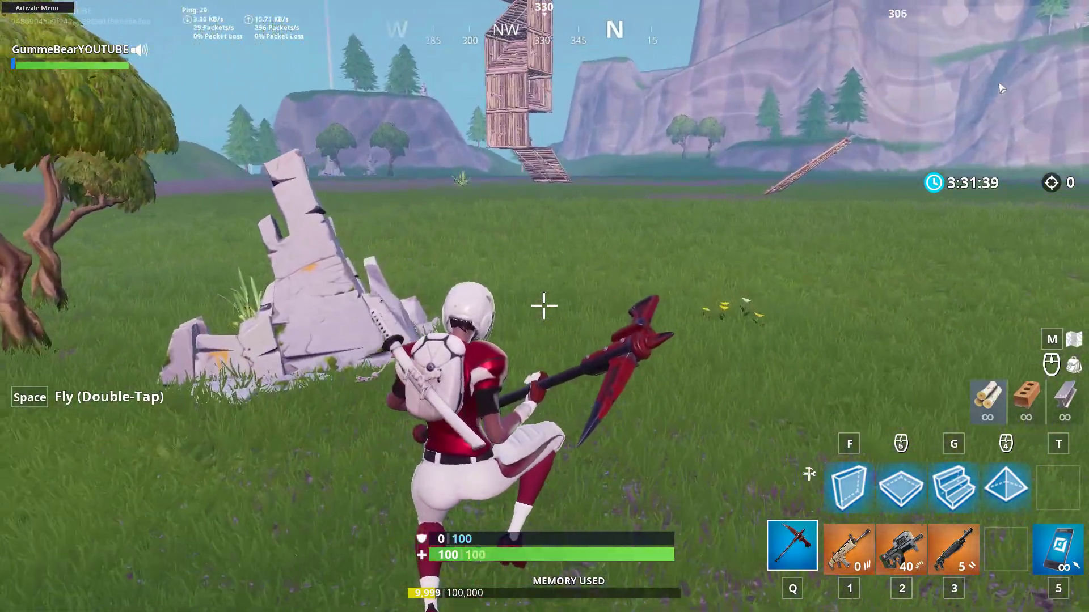
key("w")
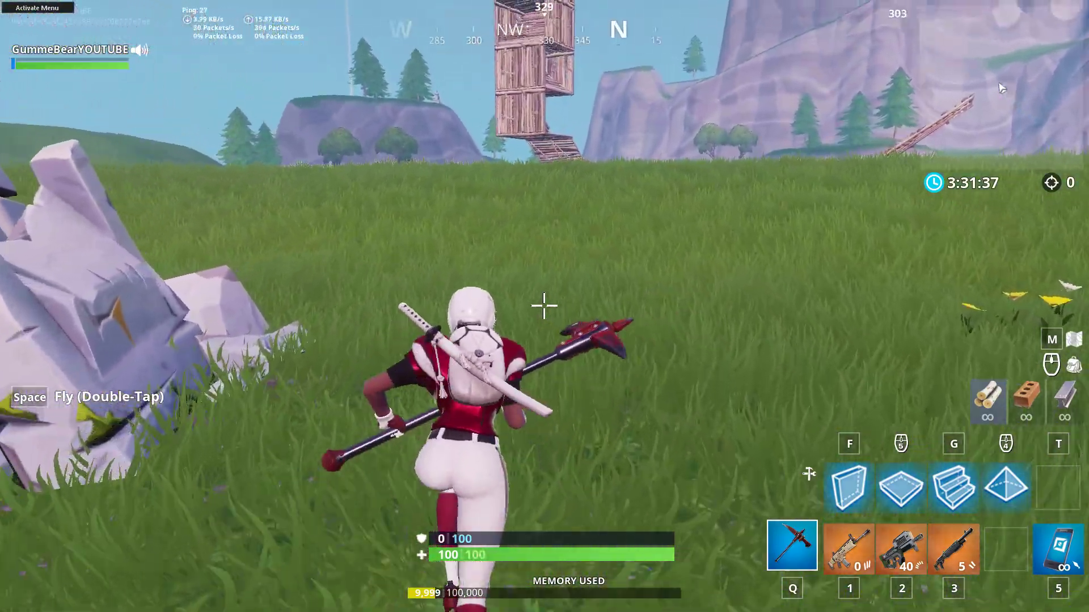
key("w")
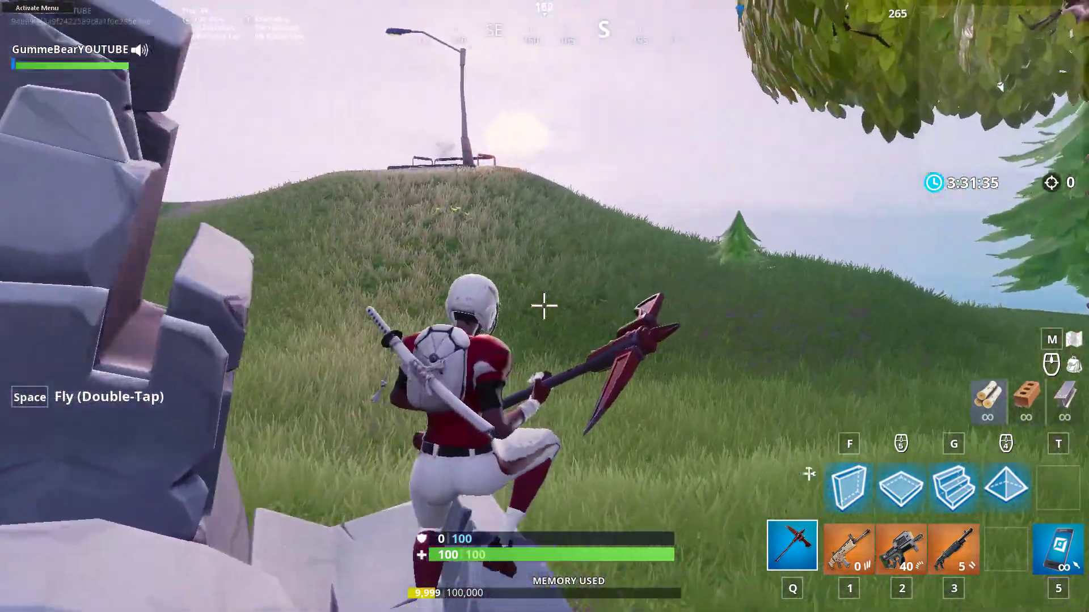
key("w")
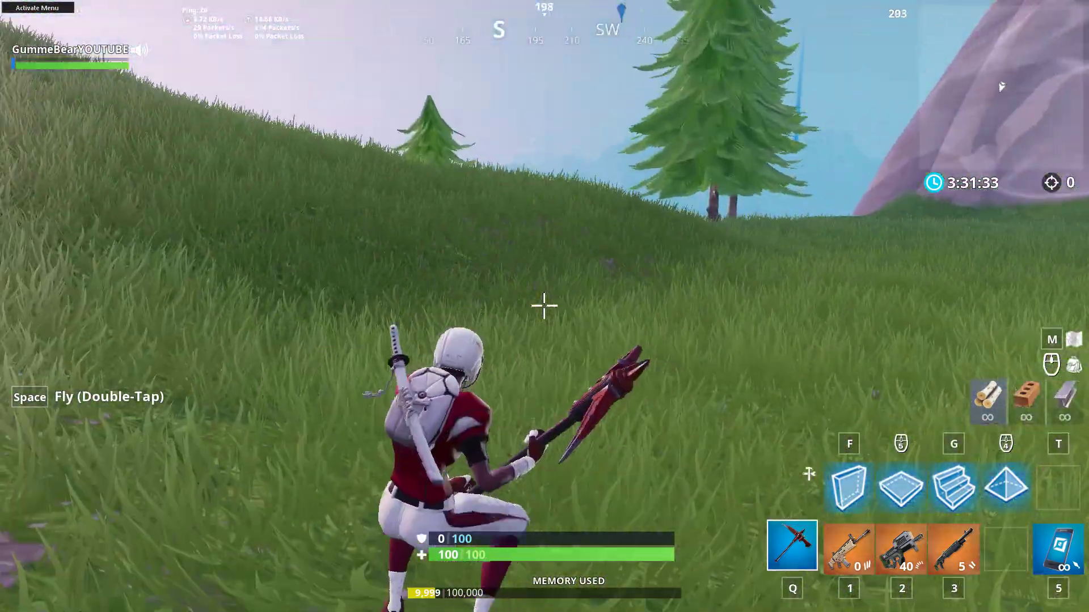
- Open the in-game menu, toggle the Overlay Tool window with Insert, and leave for the desktop
key("Escape")
key("Insert")
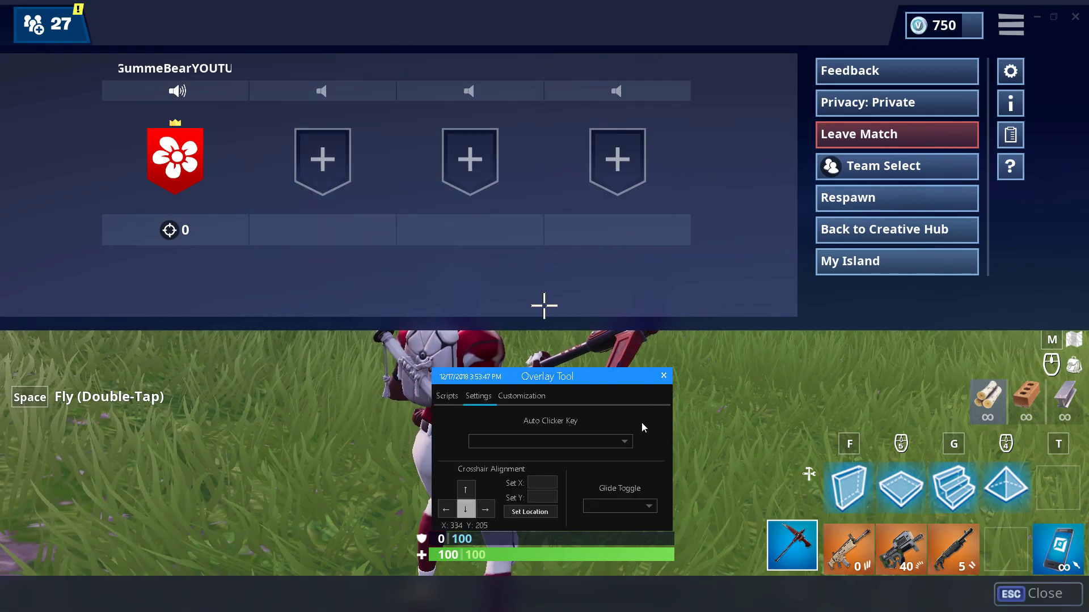
left_click(663, 378)
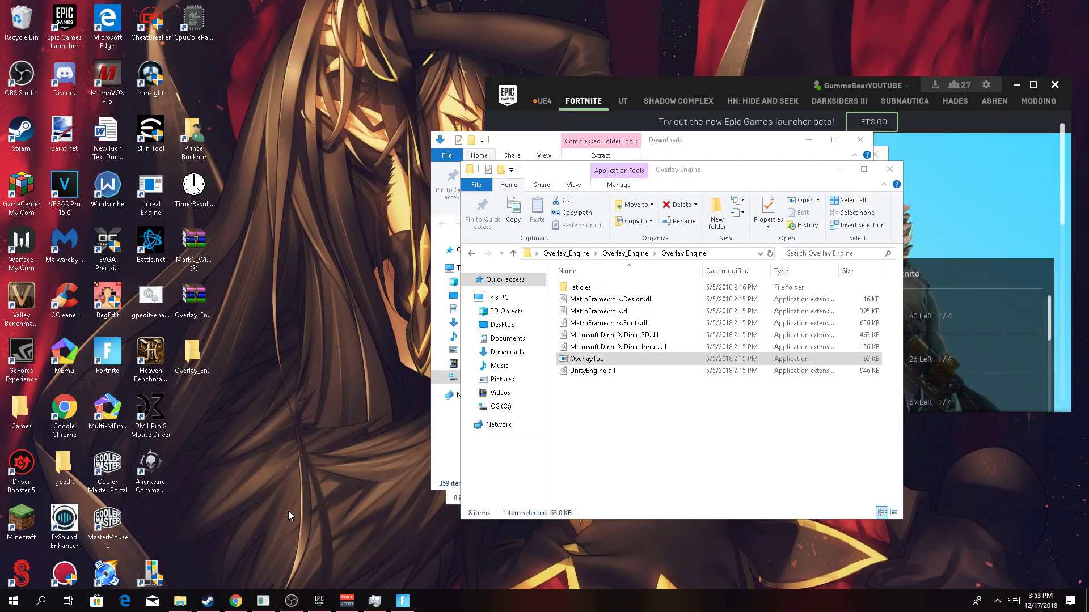
- Close the Overlay Engine folder and extract the MarkC mouse fix archive into its own folder
left_click(894, 173)
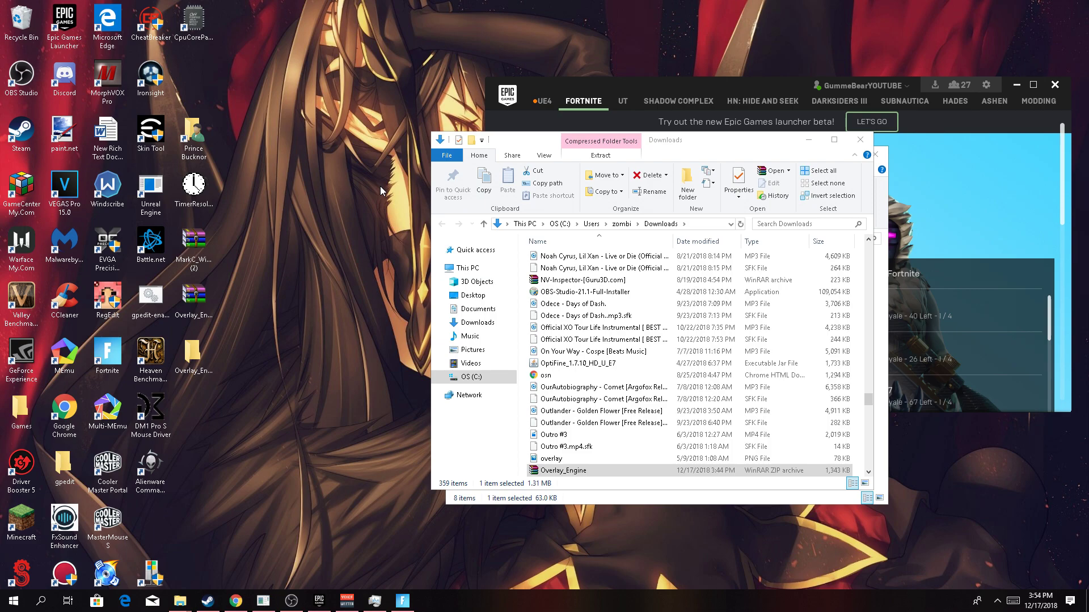
left_click_drag(499, 139, 592, 158)
left_click(194, 244)
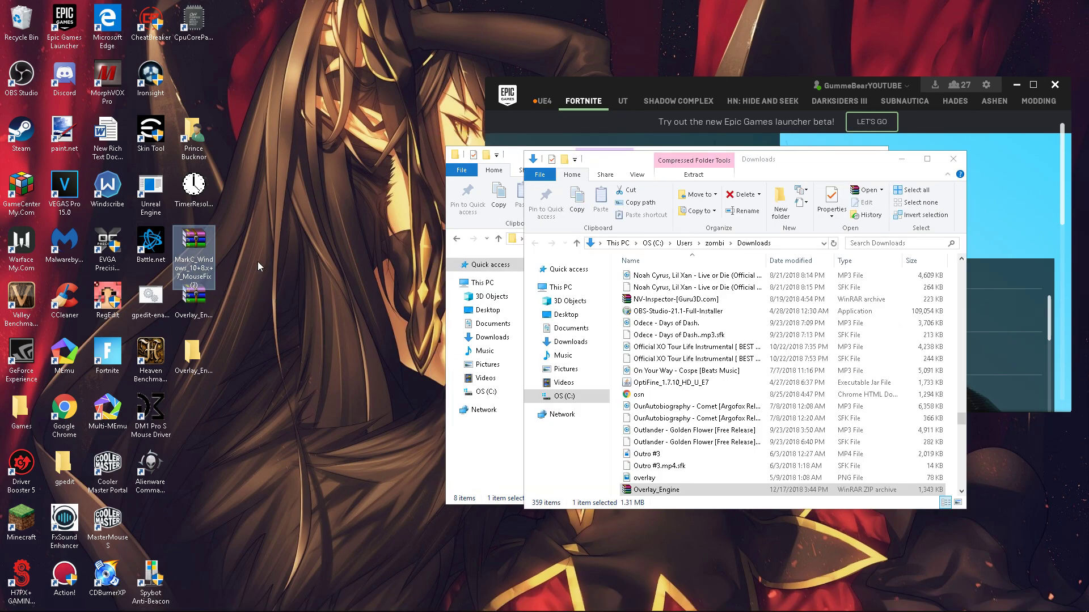
right_click(198, 242)
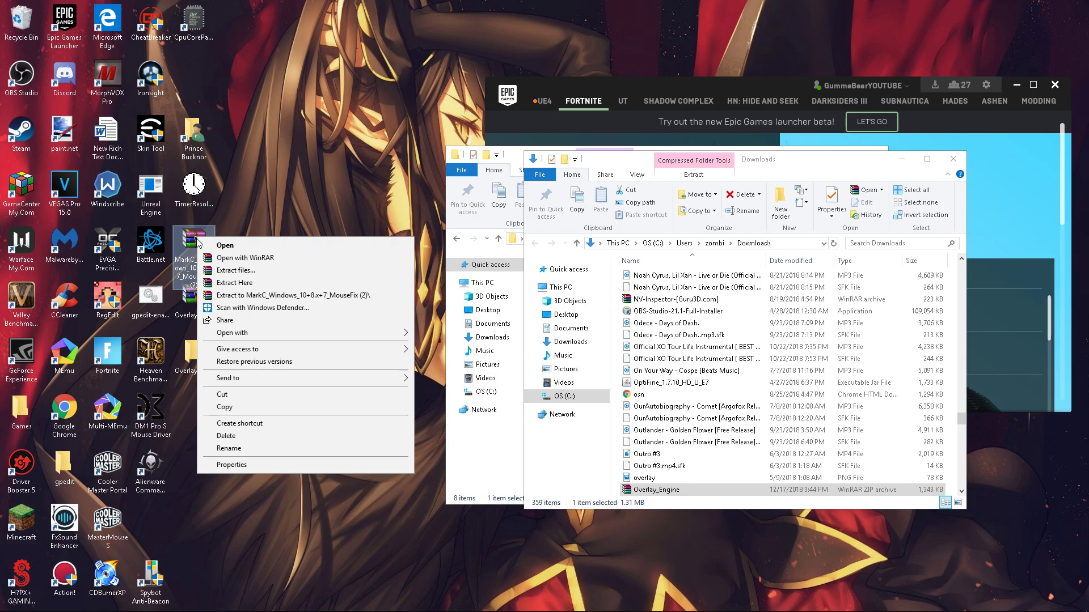
left_click(272, 296)
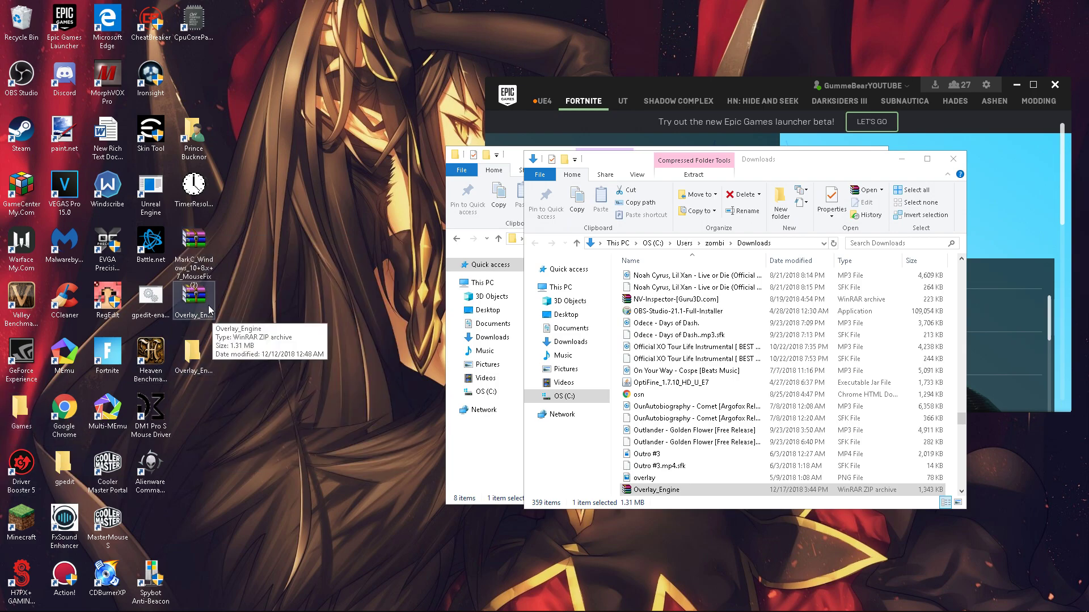
right_click(198, 252)
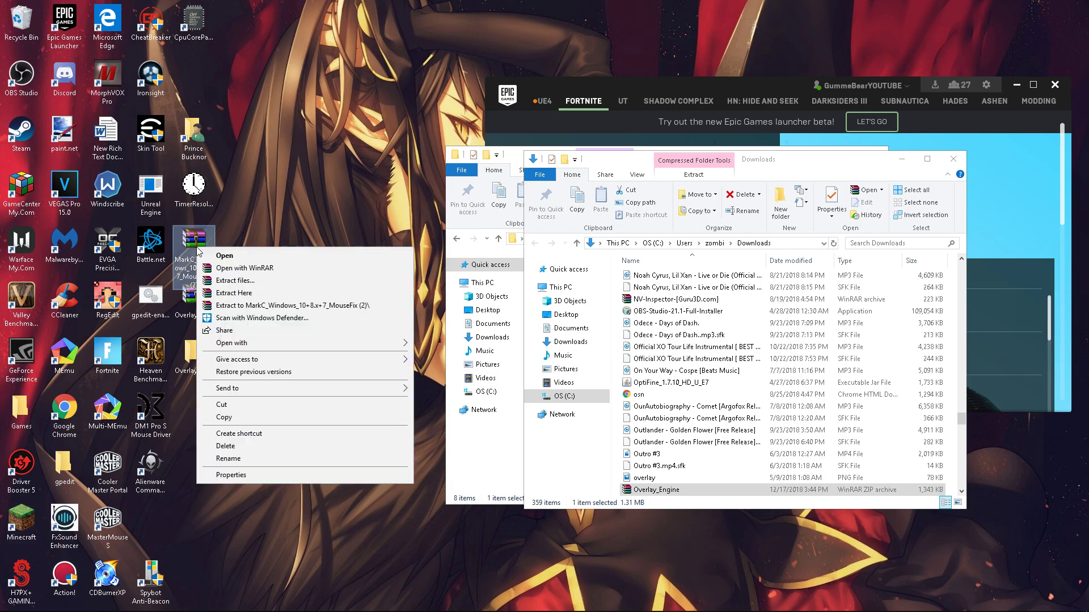
mouse_move(254, 347)
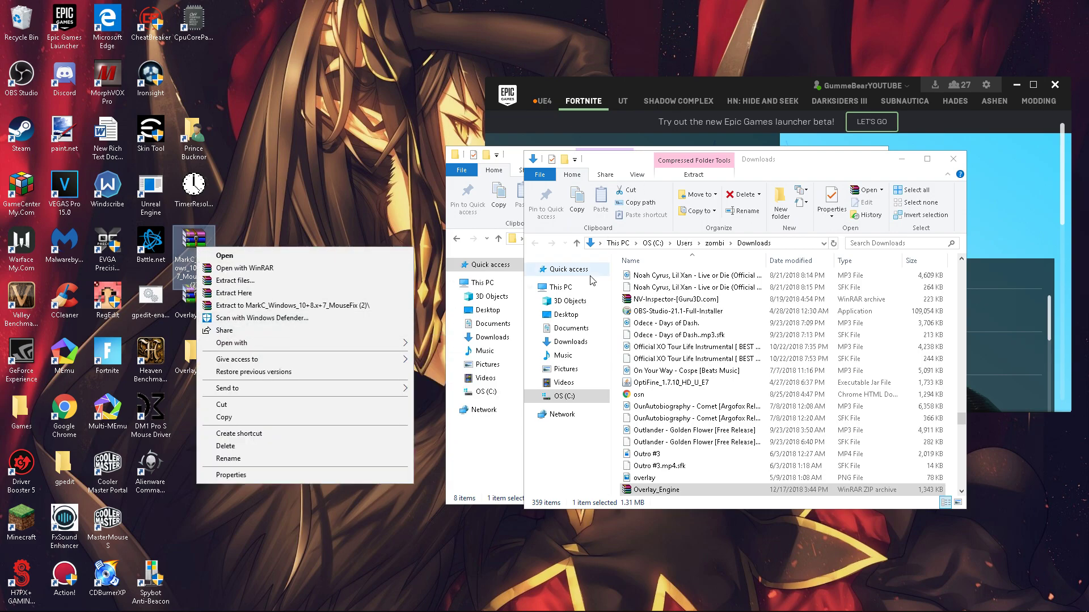
left_click(952, 158)
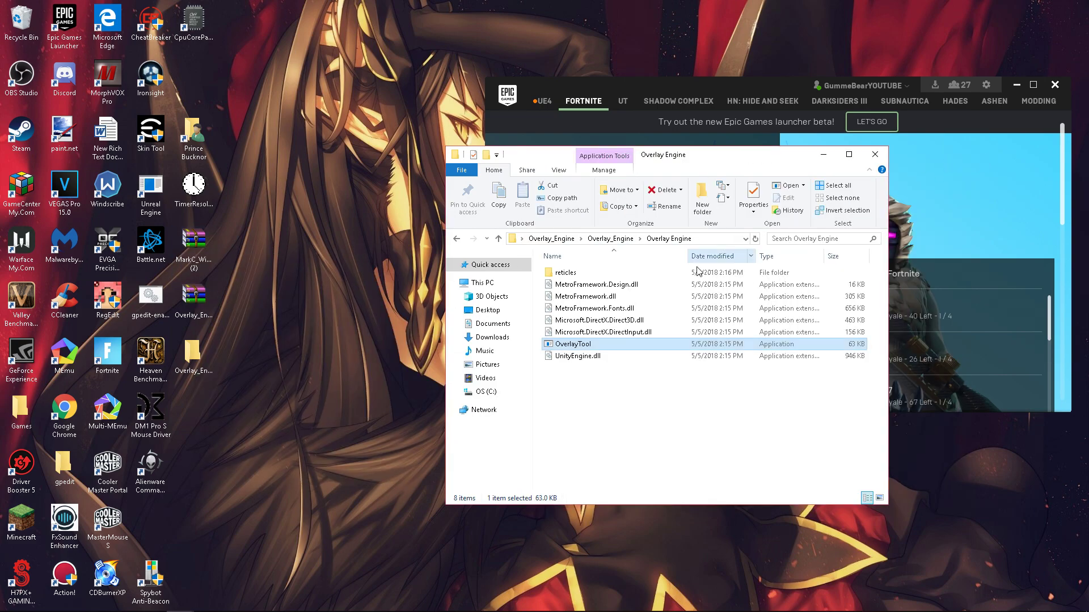
- Search Downloads for 'mark' and drag the MarkC_Windows_10+8.x+7_MouseFix folder onto the desktop
left_click(491, 337)
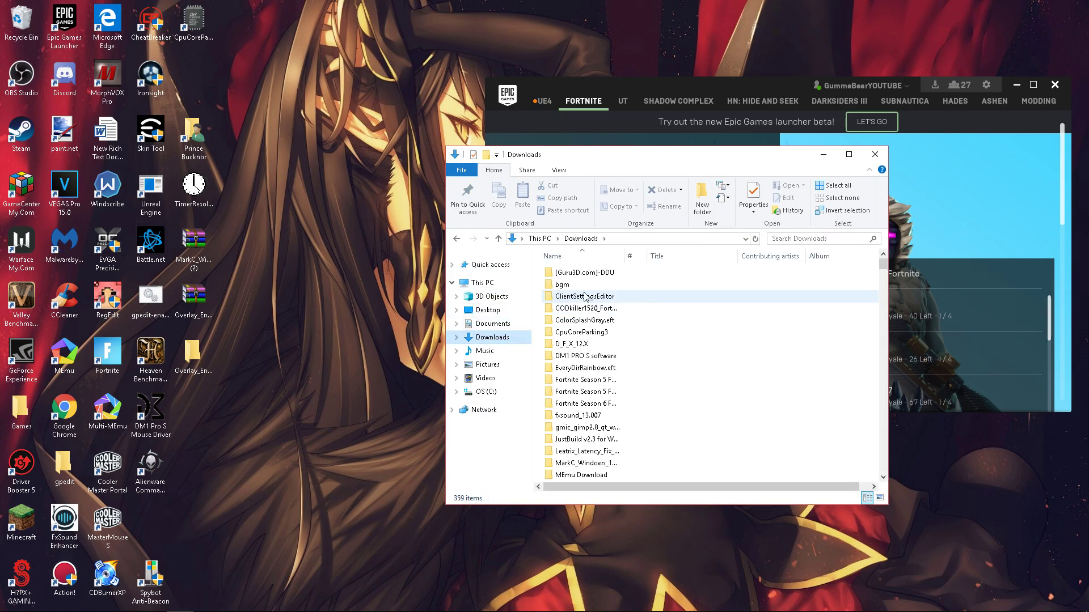
left_click(825, 238)
type("mark")
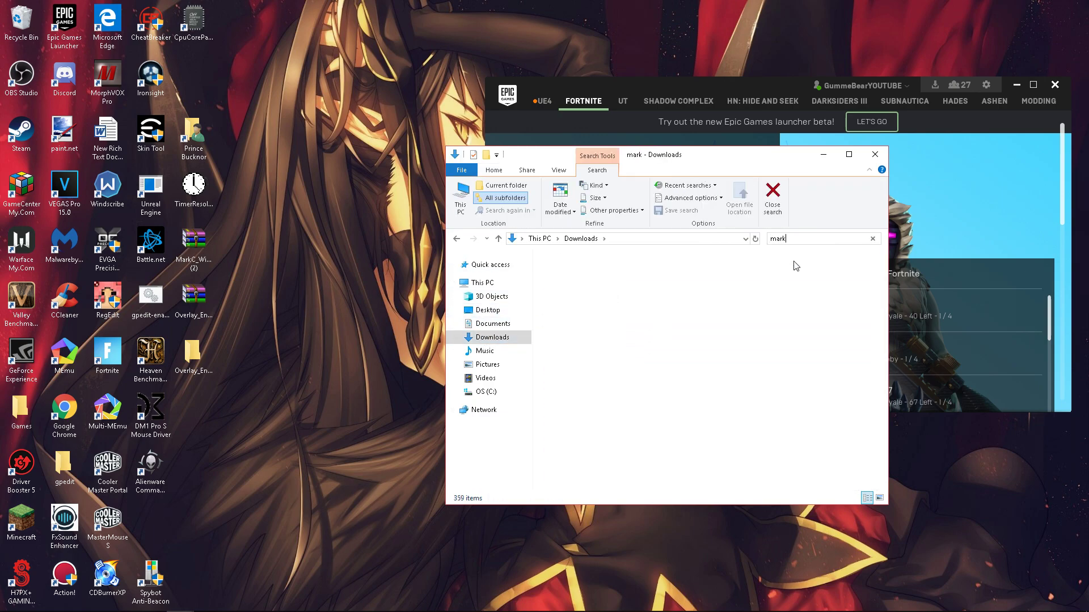
left_click_drag(653, 290, 238, 404)
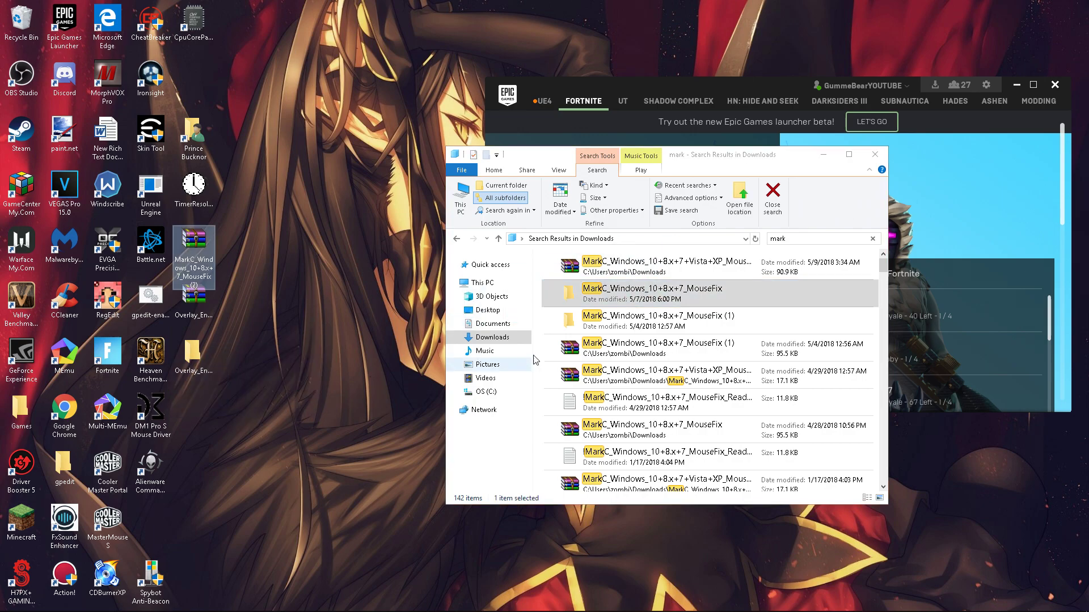
left_click(875, 154)
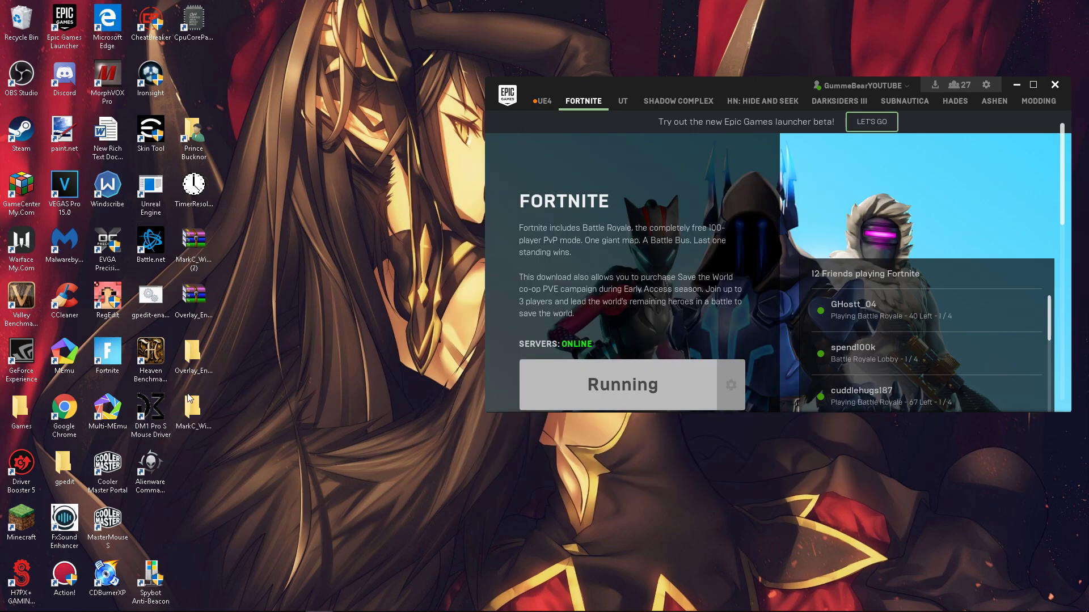
- Open the desktop MarkC folder's (1) subfolder, check Windows 7 Fixes, then open Windows 10+8+8.1 Fixes
left_click(187, 419)
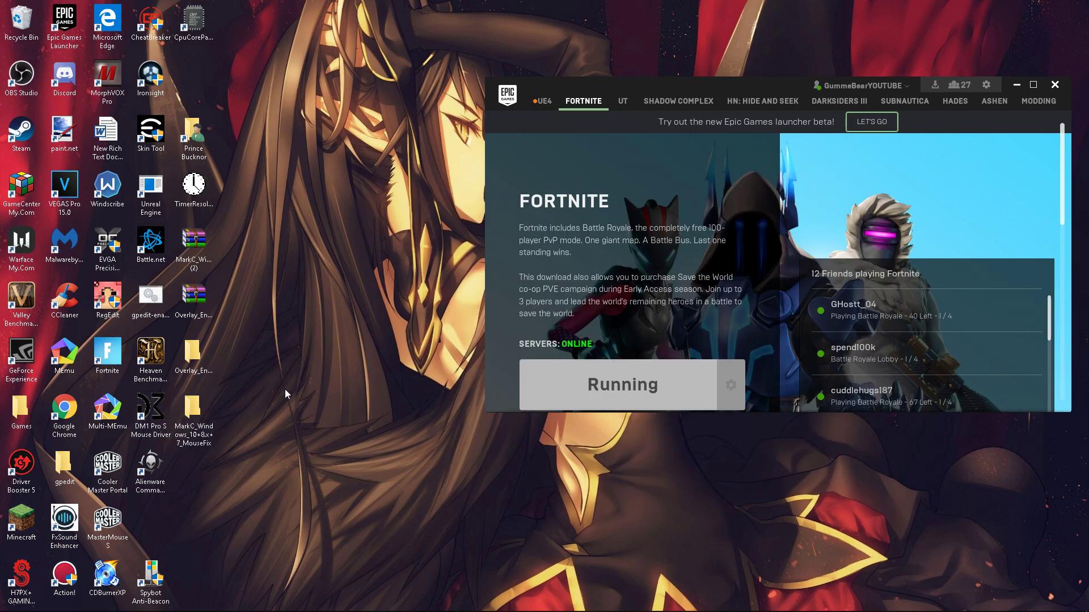
double_click(186, 422)
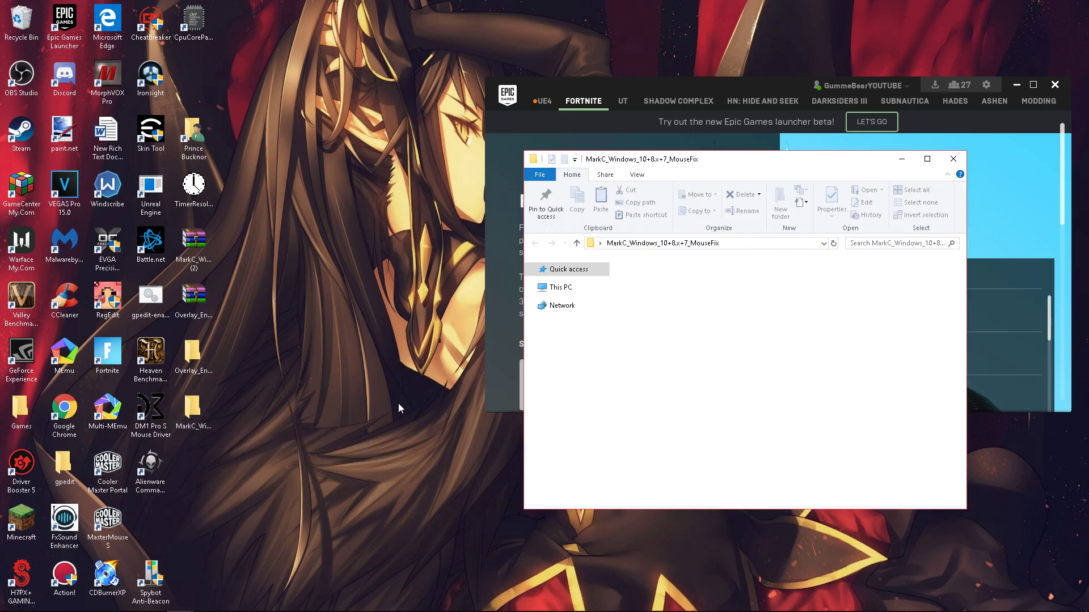
double_click(696, 285)
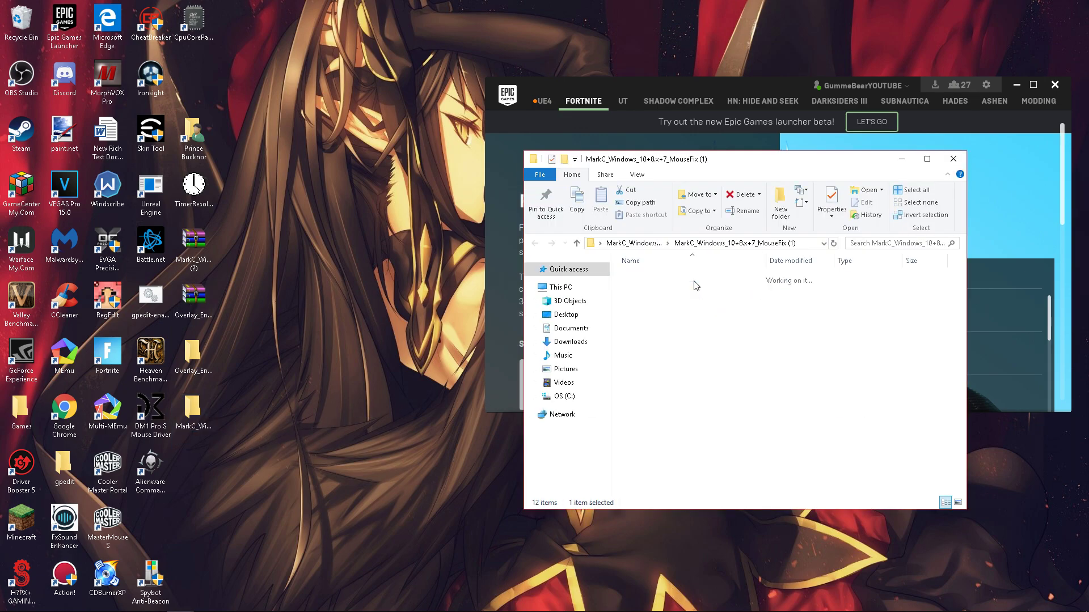
left_click(696, 281)
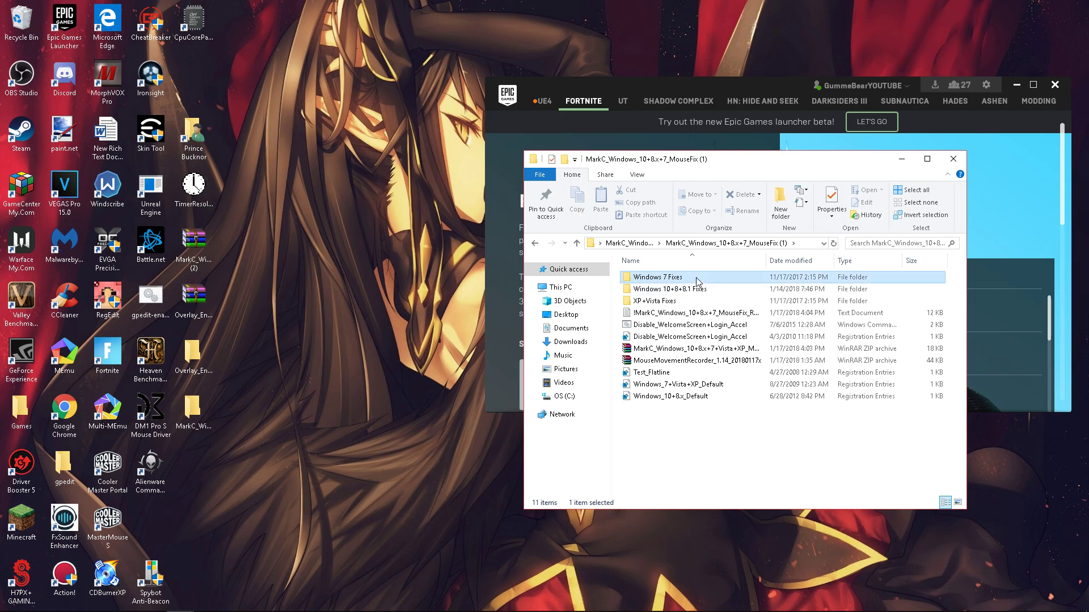
double_click(697, 277)
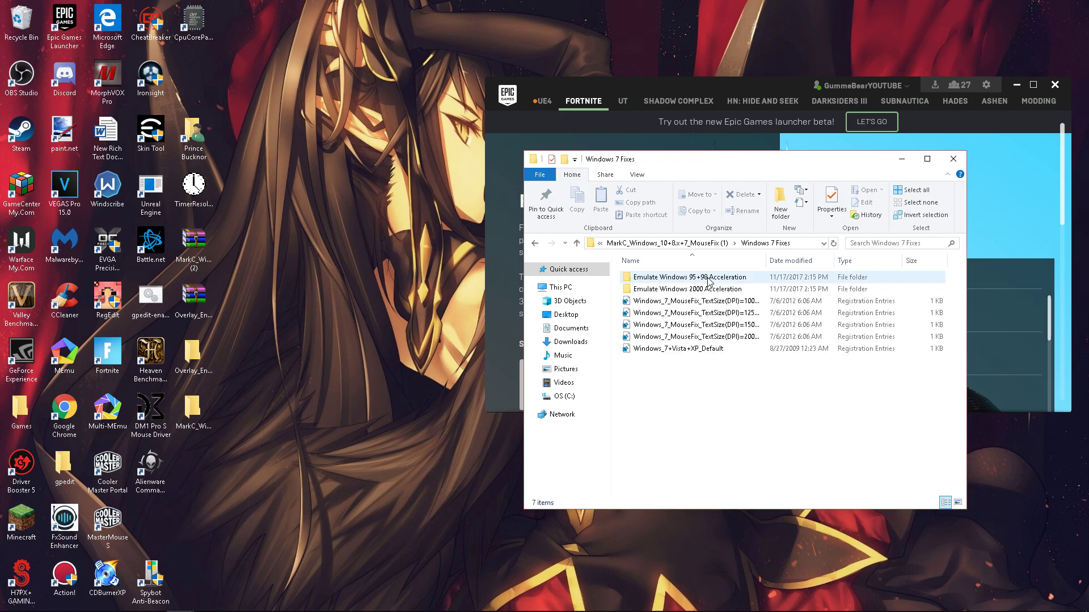
left_click(535, 244)
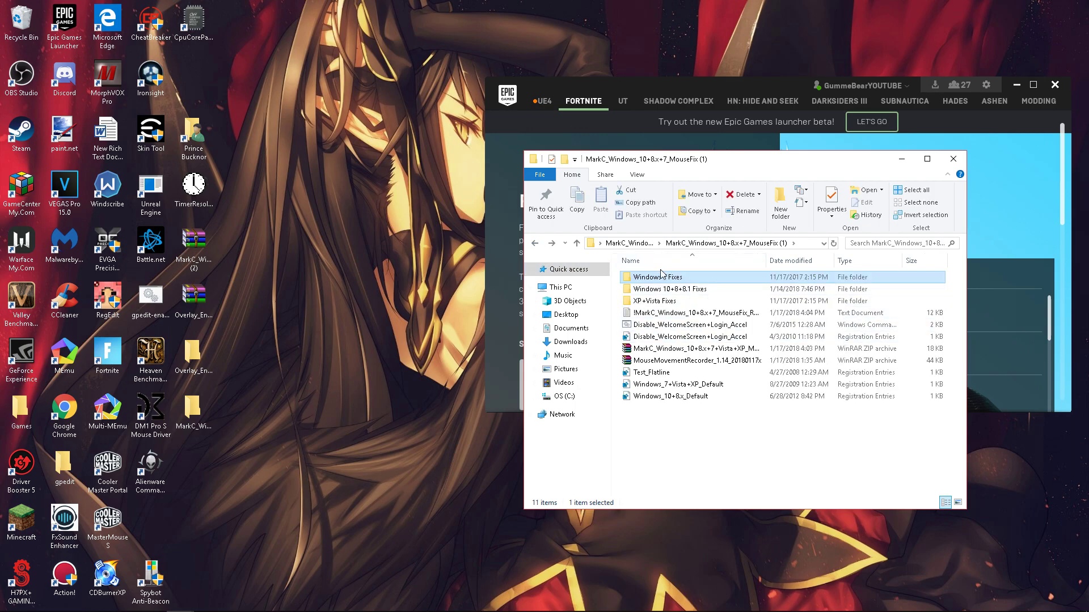
double_click(696, 290)
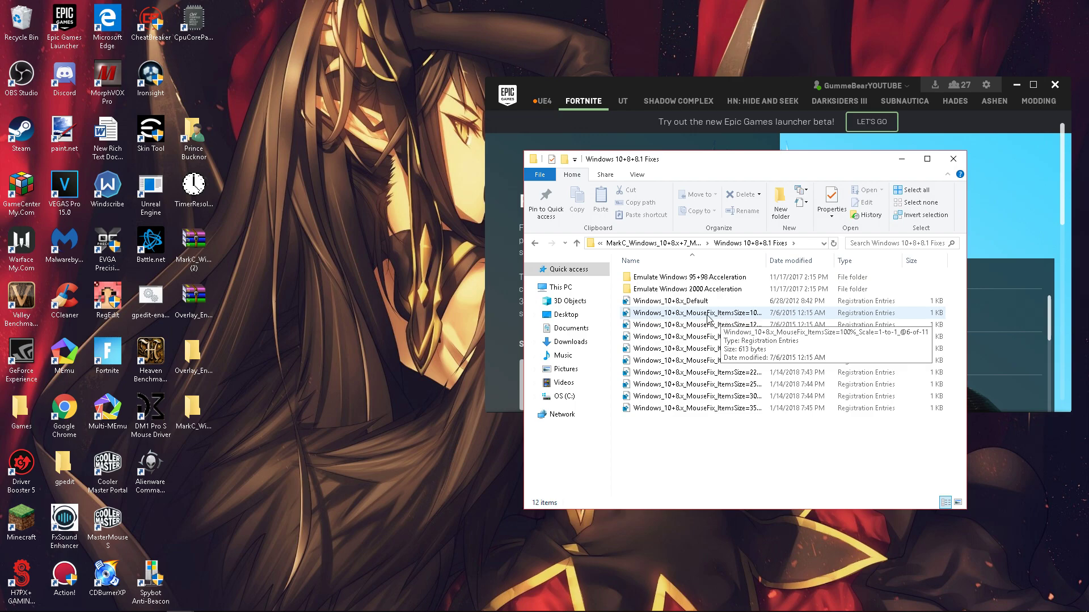
left_click(535, 243)
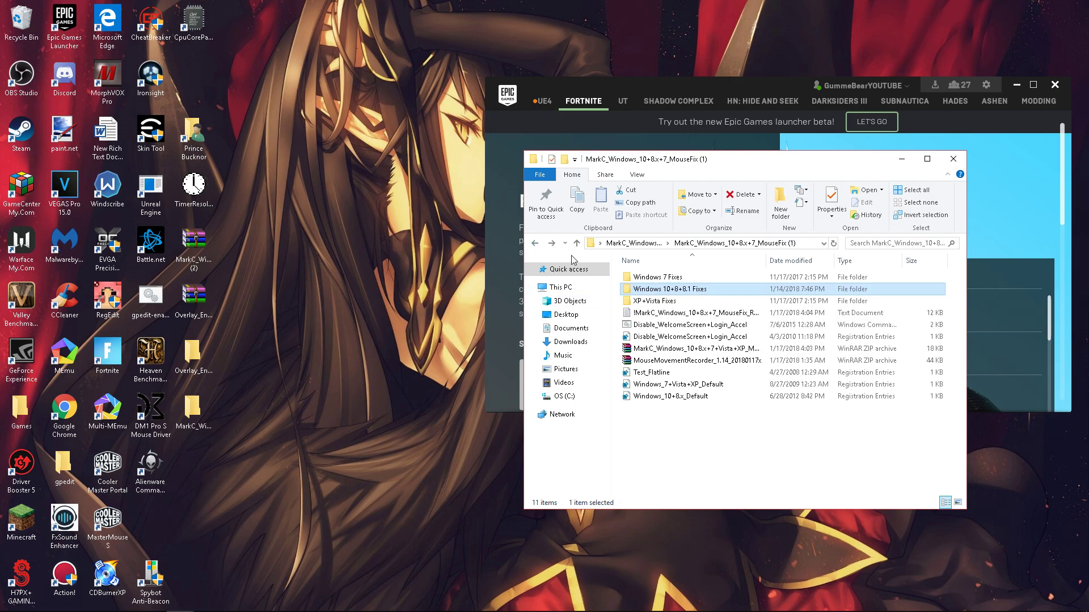
double_click(684, 291)
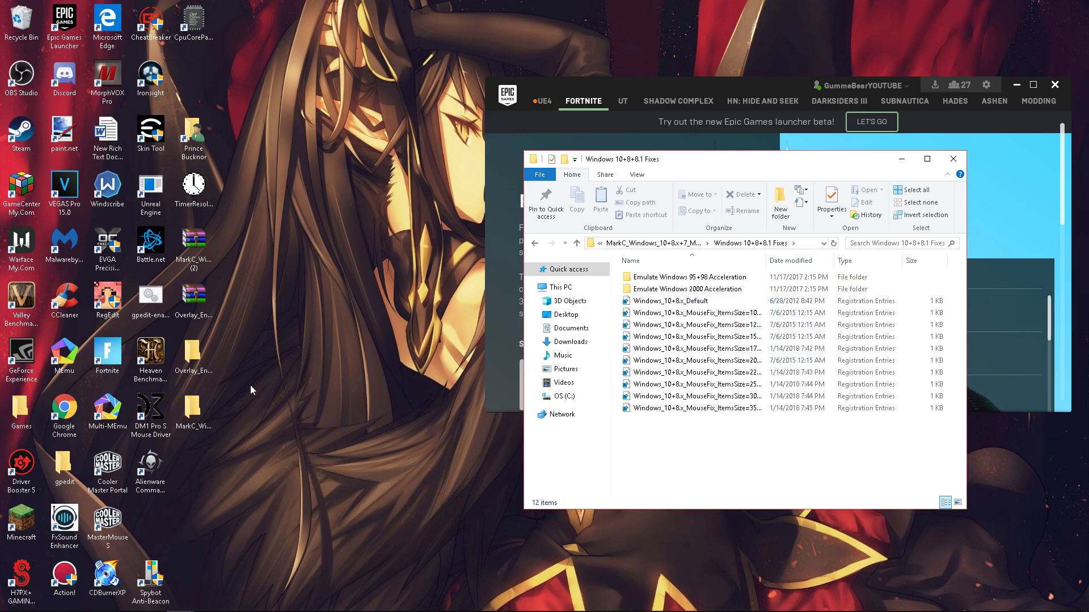
right_click(357, 375)
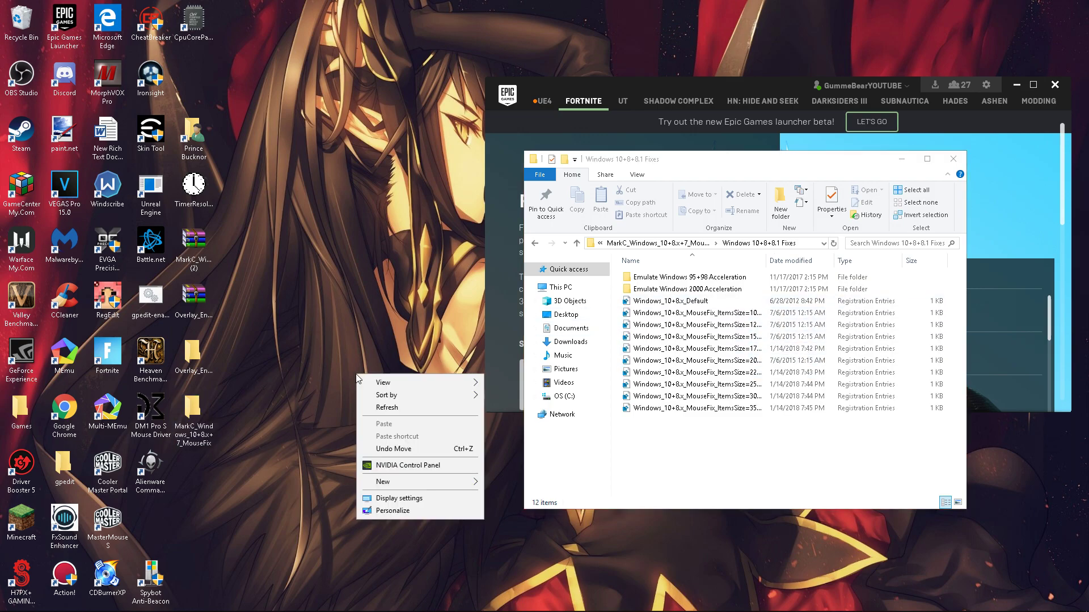
left_click(444, 499)
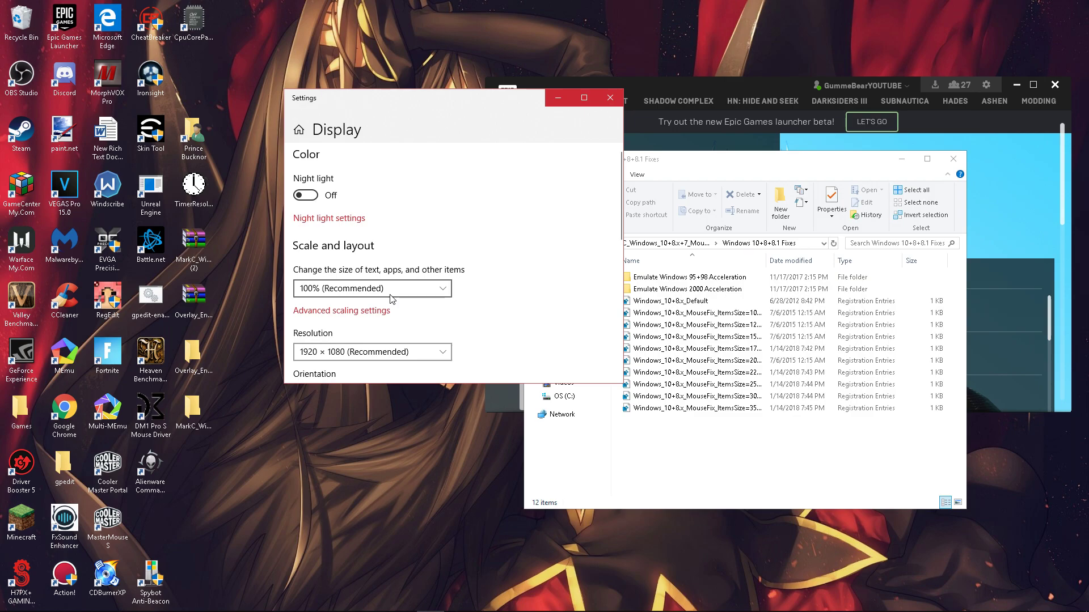
left_click(391, 299)
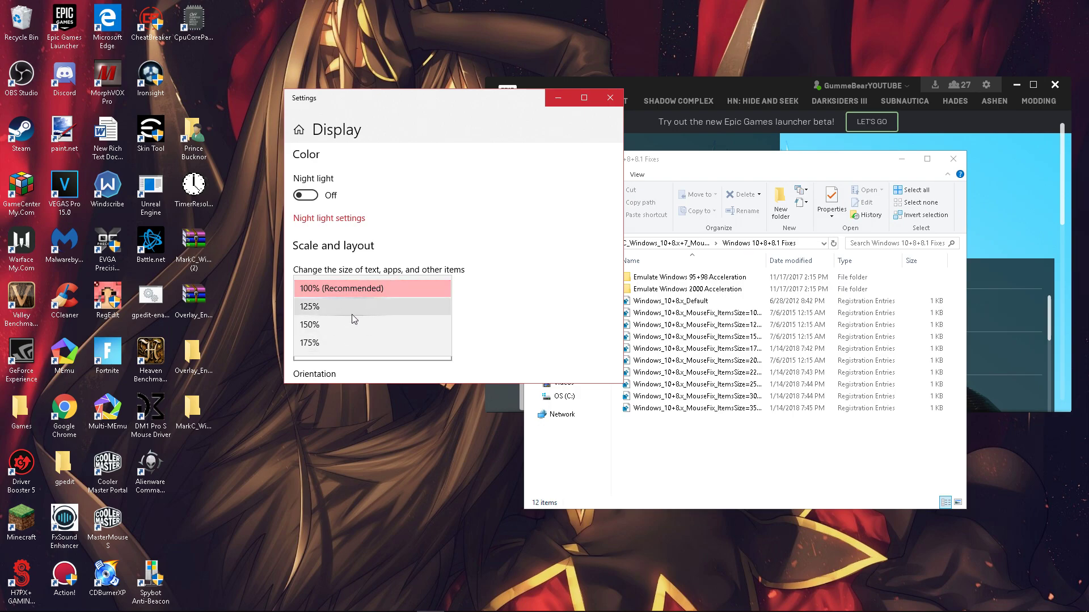
left_click(347, 290)
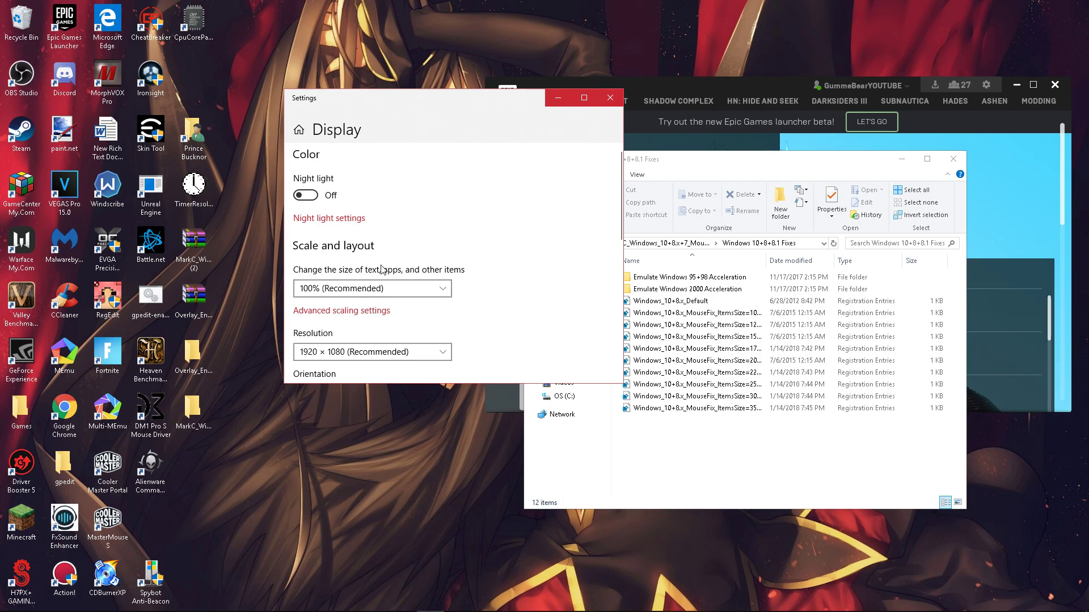
left_click(610, 97)
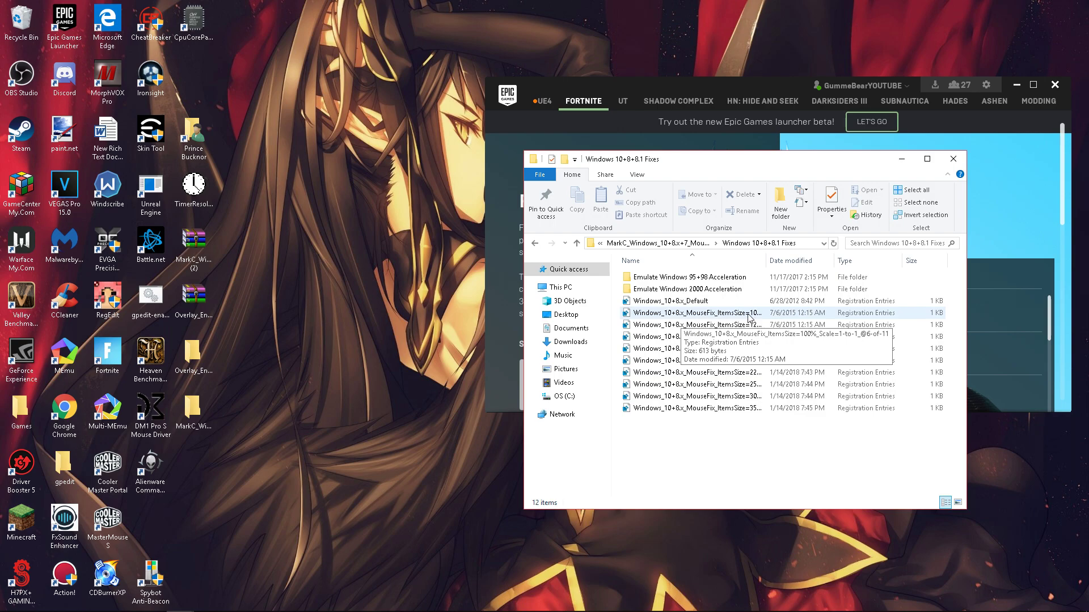
- Merge the Windows_10+8.x_MouseFix_ItemsSize=100%_Scale=1-to-1 registry file
double_click(748, 318)
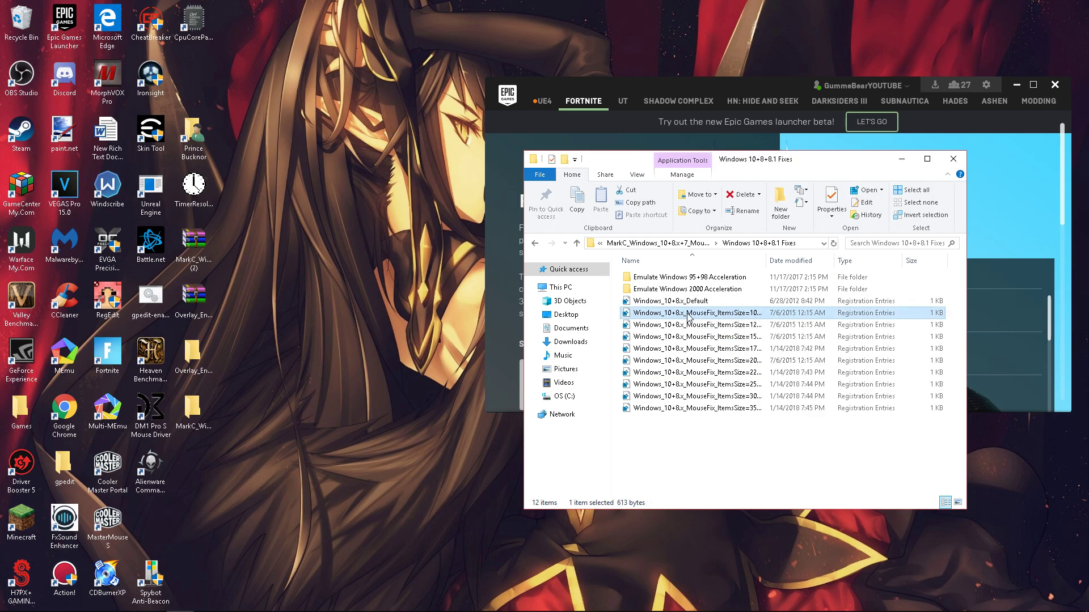